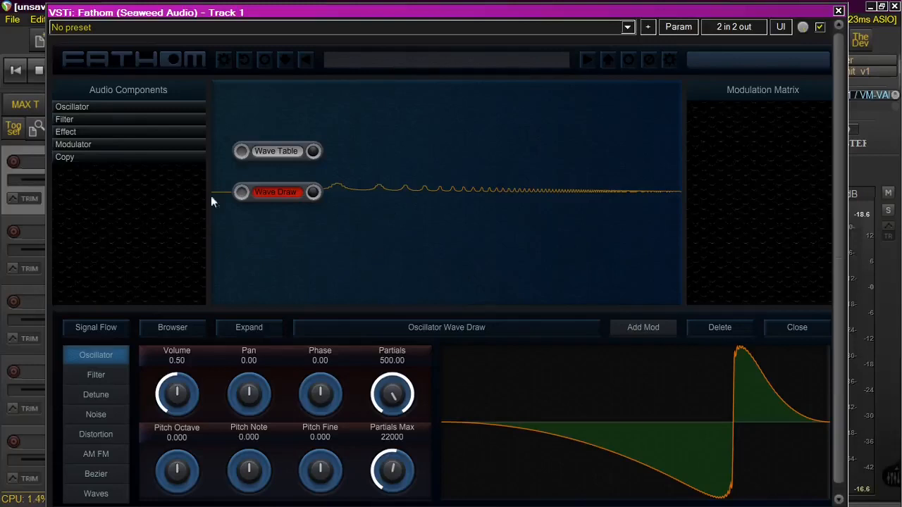
Open the GUI Design settings page and switch Design Enable off and back on.
left_click(228, 62)
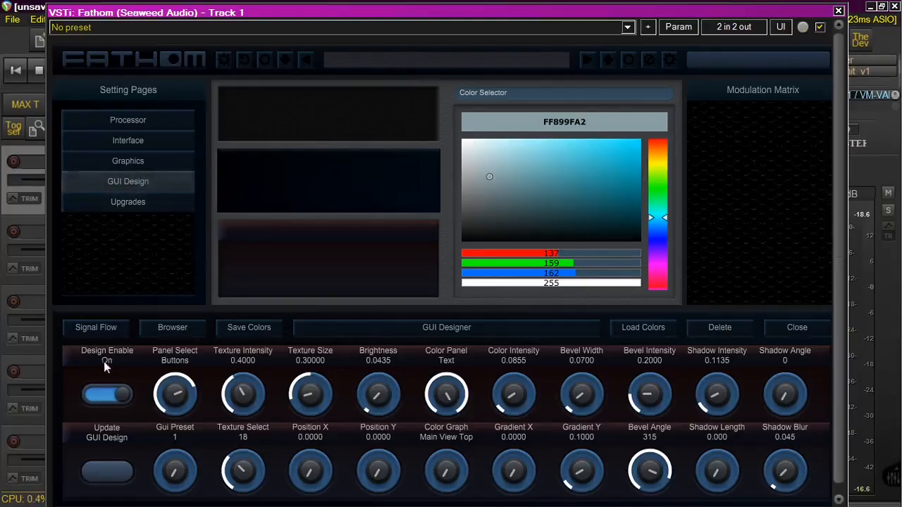
left_click(102, 393)
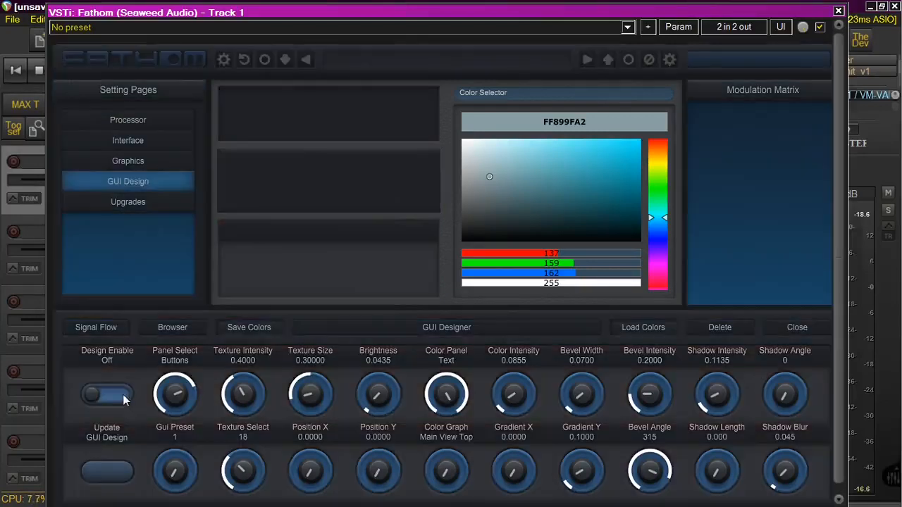
left_click(123, 399)
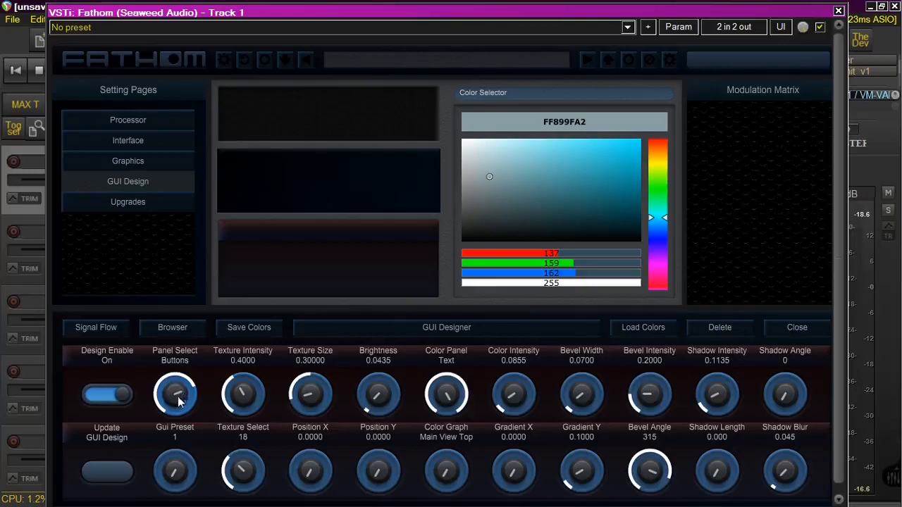
Look through the Panel Select choices, including Main Panel, Side Panels, Dial Strip, Dial Panel, Main View and Envelope, with their design parameters.
scroll(178, 395, "down", 3)
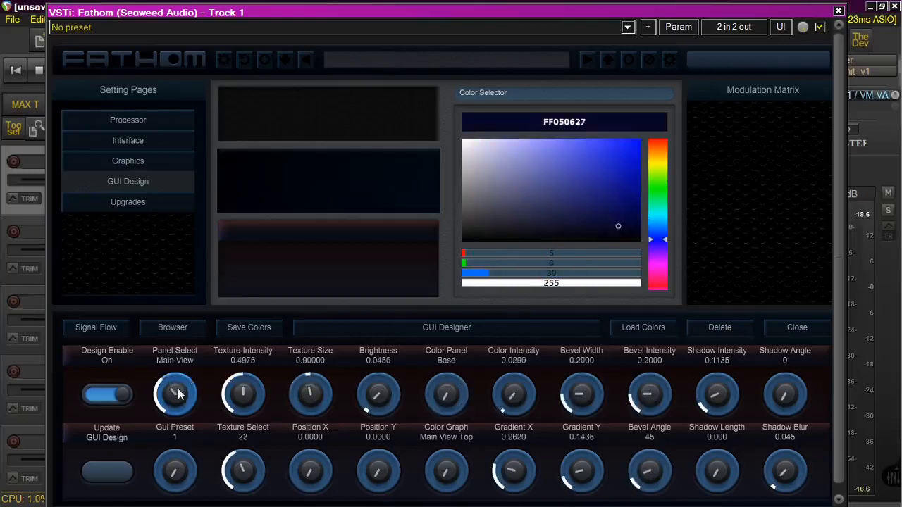
scroll(178, 394, "up", 1)
scroll(178, 395, "down", 3)
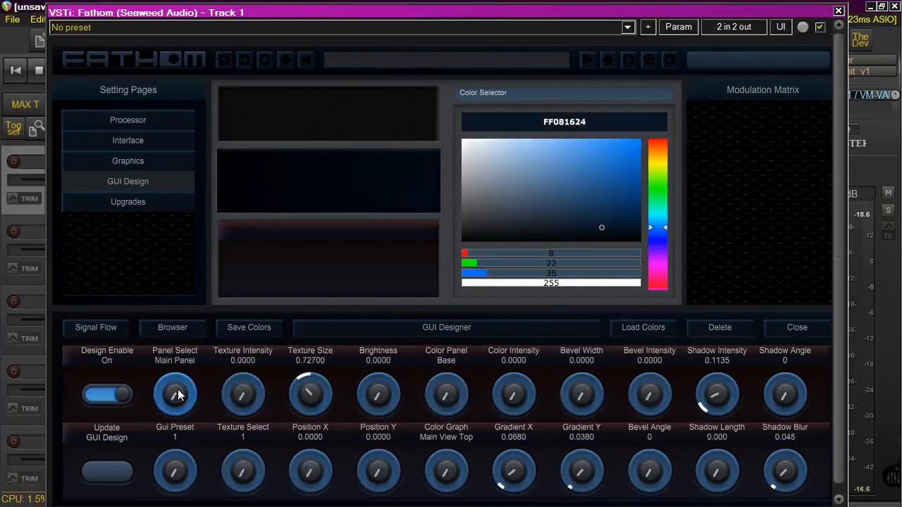
scroll(177, 395, "down", 1)
scroll(177, 395, "down", 1)
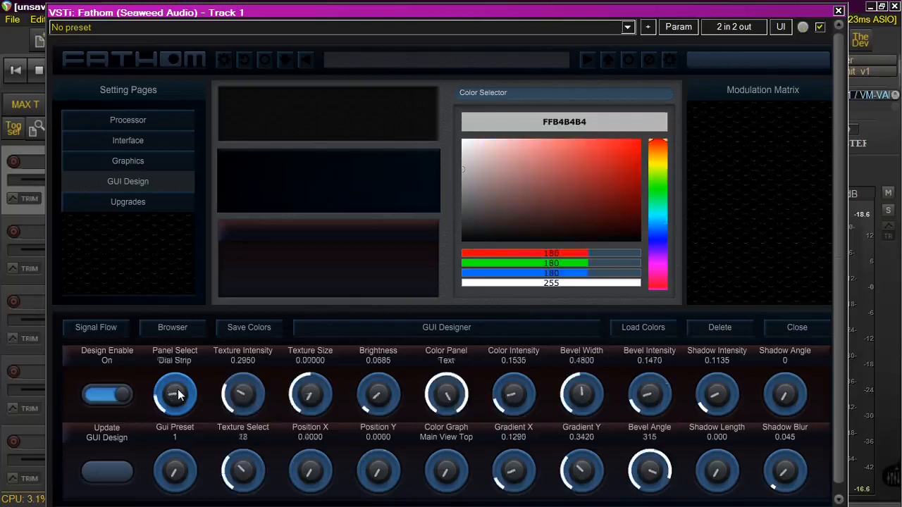
scroll(177, 395, "up", 1)
scroll(178, 394, "up", 2)
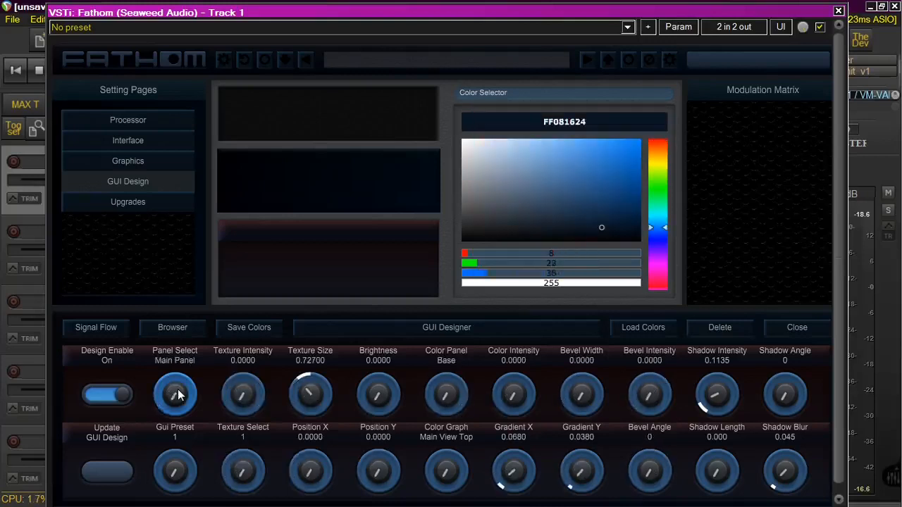
scroll(178, 395, "down", 1)
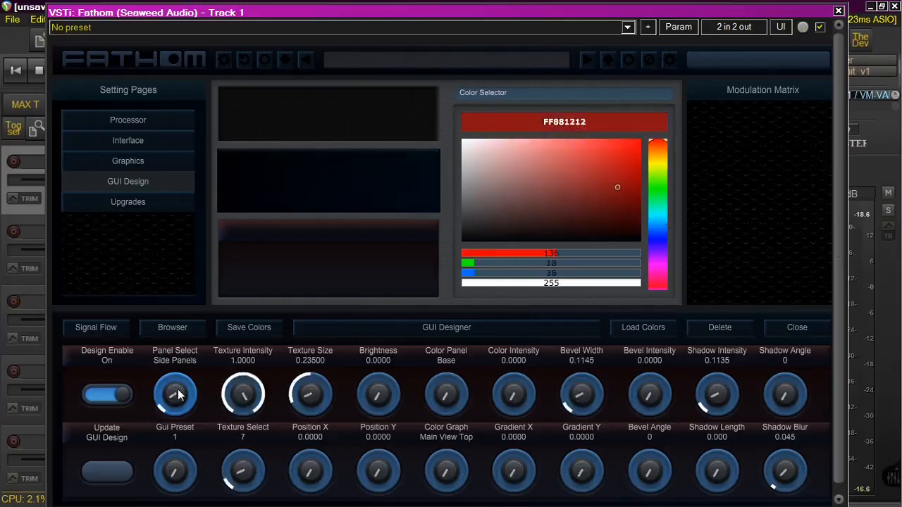
scroll(177, 395, "down", 1)
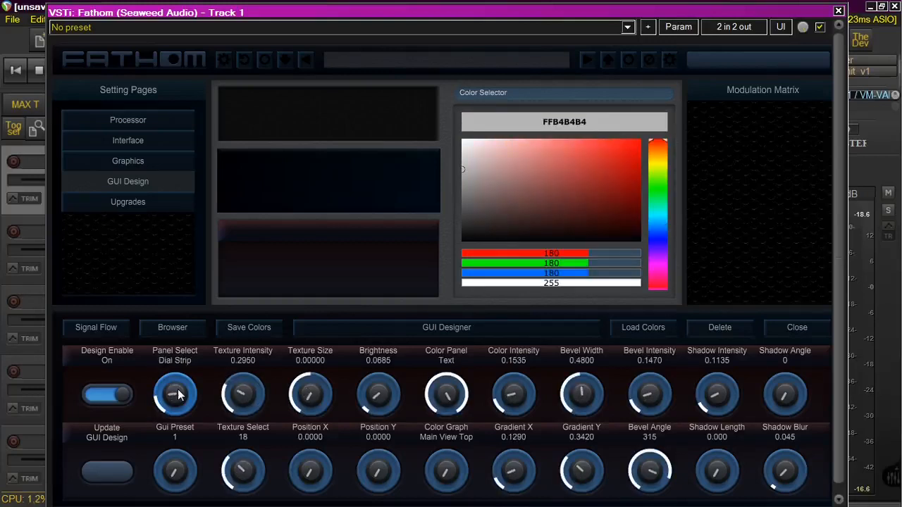
scroll(179, 396, "up", 1)
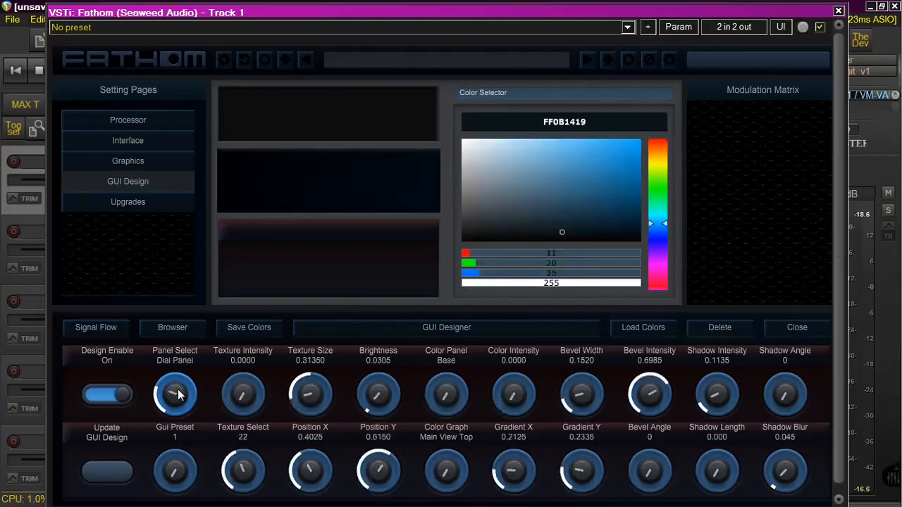
scroll(178, 396, "up", 1)
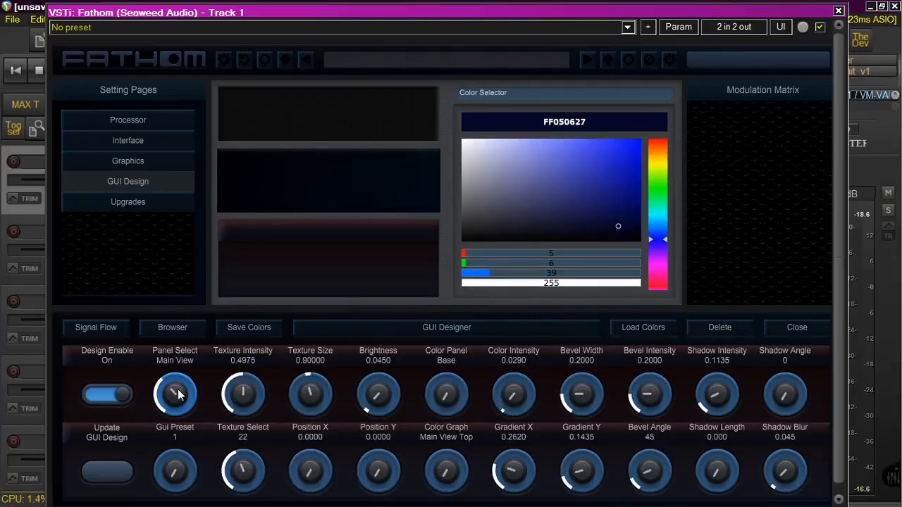
scroll(179, 395, "up", 2)
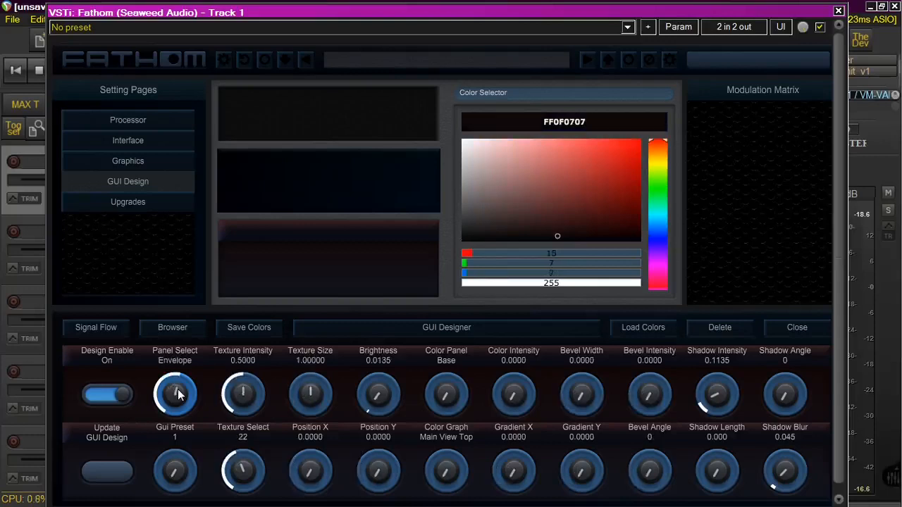
scroll(179, 395, "down", 4)
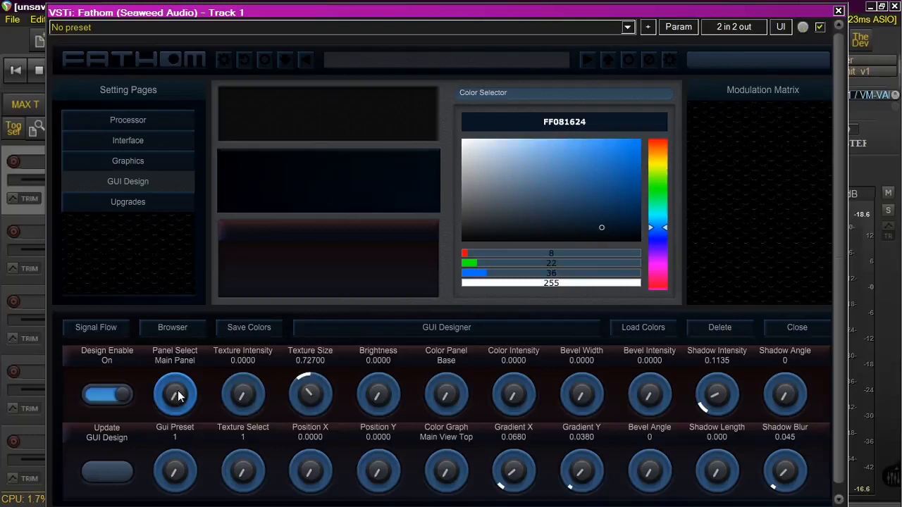
scroll(178, 396, "down", 2)
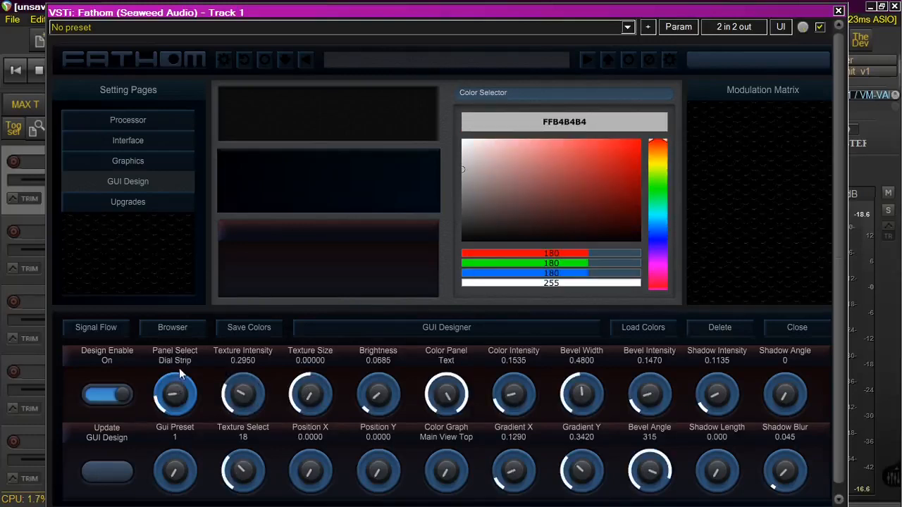
Select the Dial Panel and set its Brightness to 0.8275, then to 0.0535, updating the GUI design after each change.
scroll(167, 384, "down", 1)
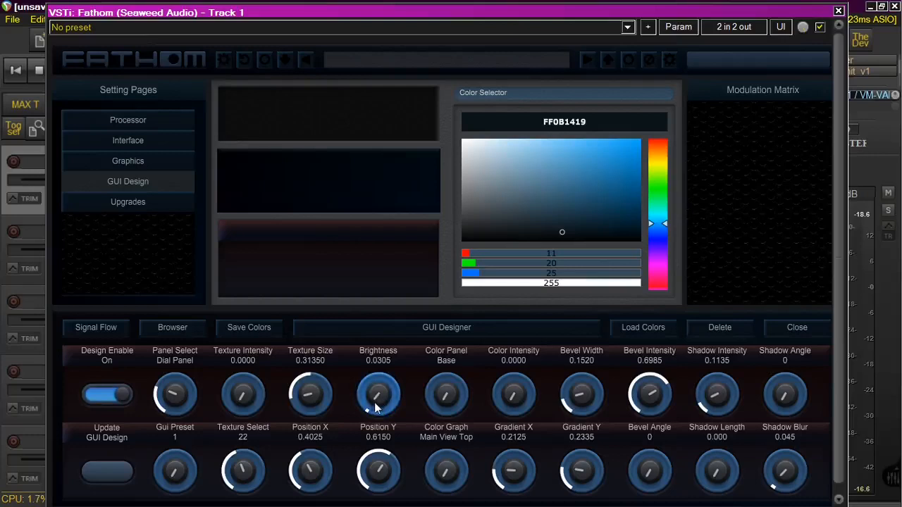
left_click_drag(379, 409, 375, 332)
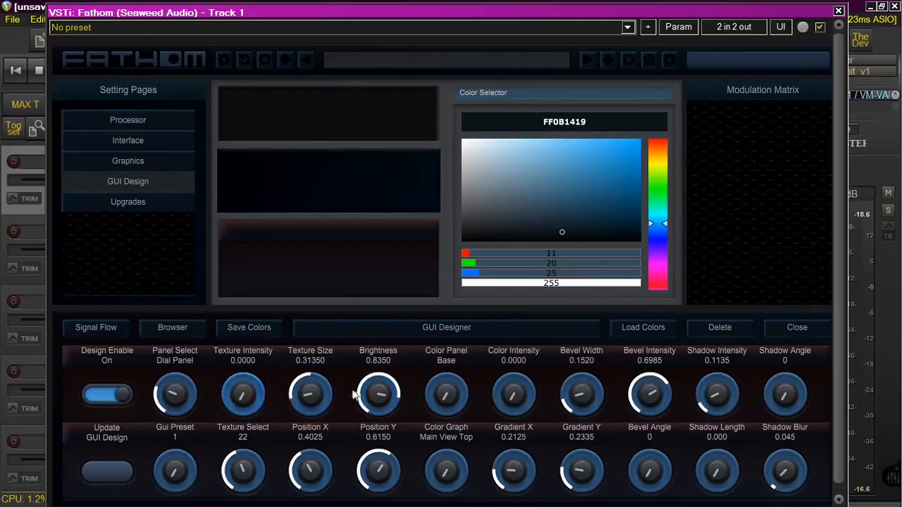
left_click_drag(371, 390, 374, 388)
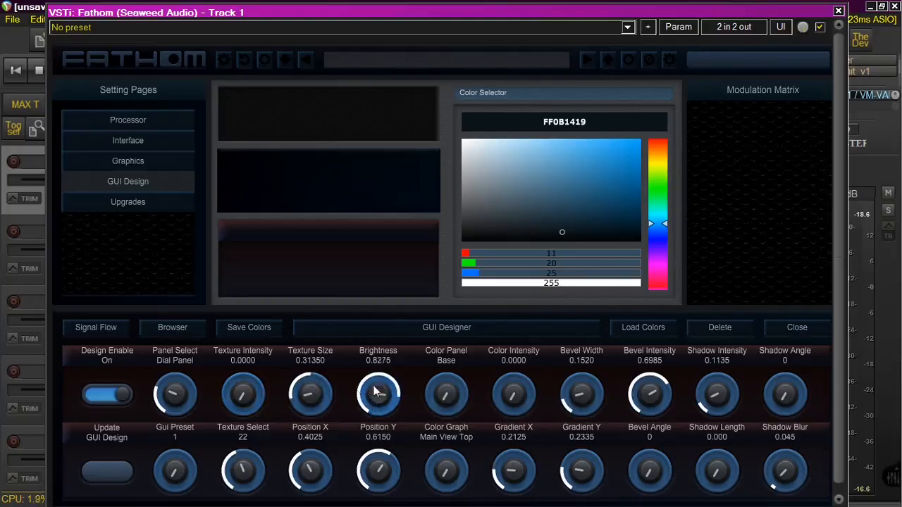
left_click(108, 472)
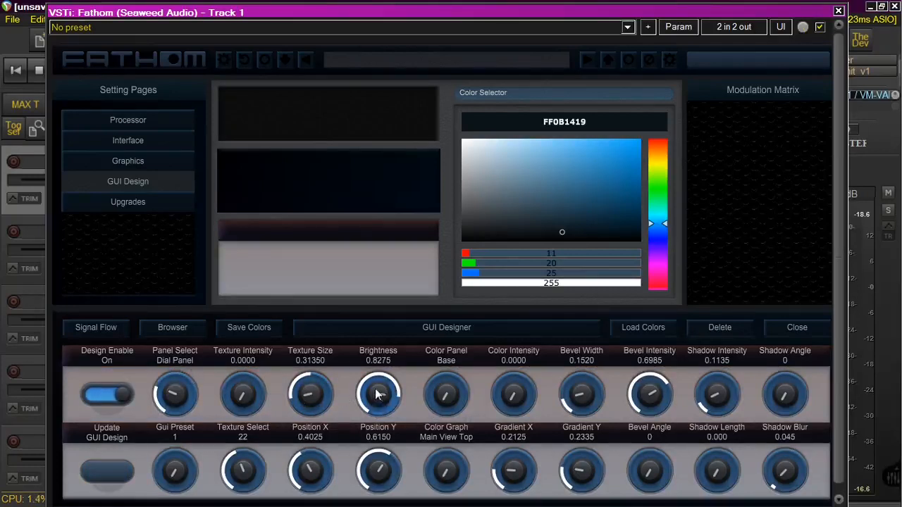
left_click_drag(377, 396, 296, 457)
left_click(115, 474)
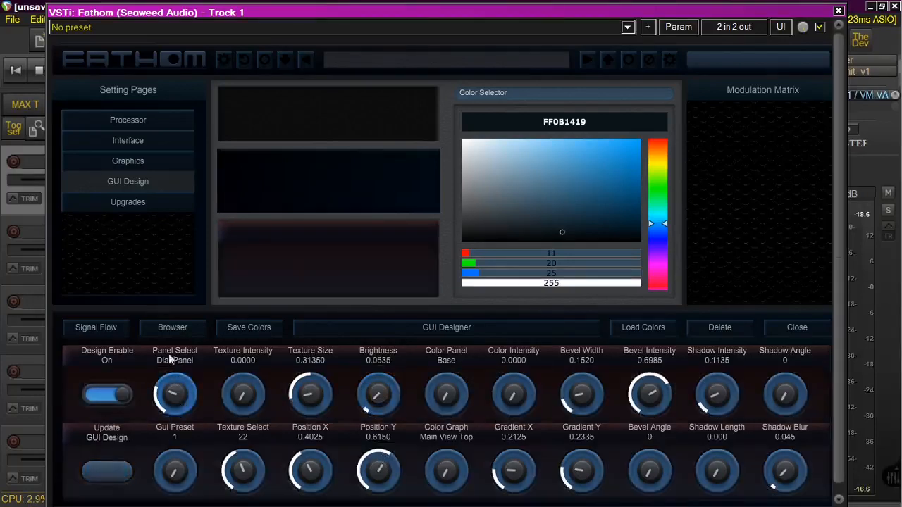
Select the Dial Strip, apply Brightness values of 0.6835 and 0.0840 to the GUI design, and set Brightness to 0.1220.
left_click_drag(173, 395, 181, 395)
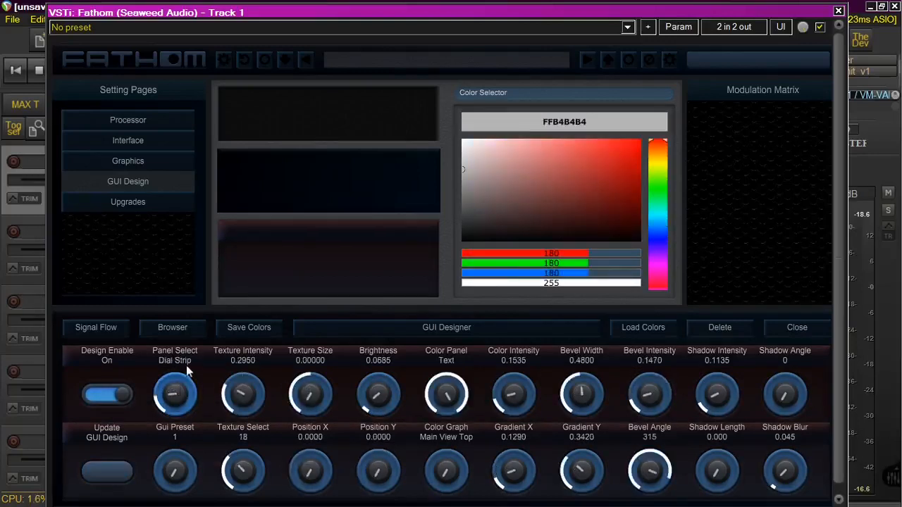
left_click_drag(384, 403, 389, 349)
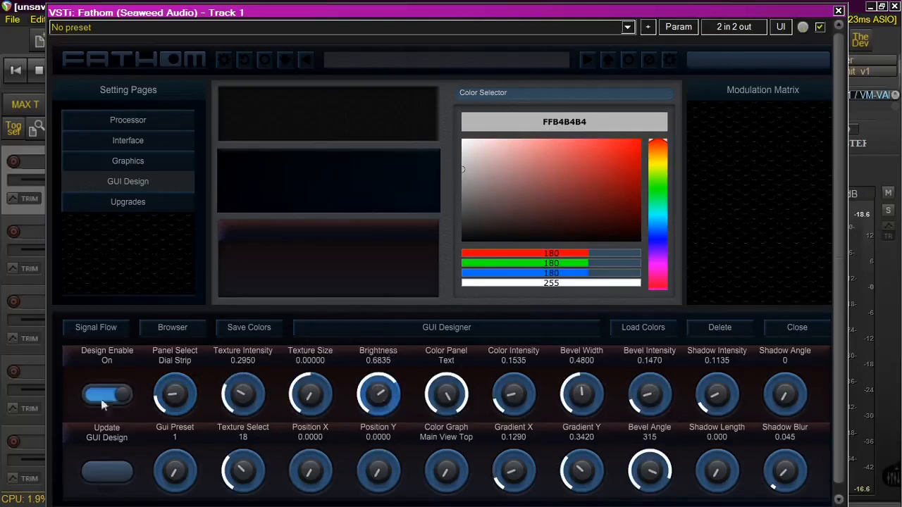
left_click(111, 472)
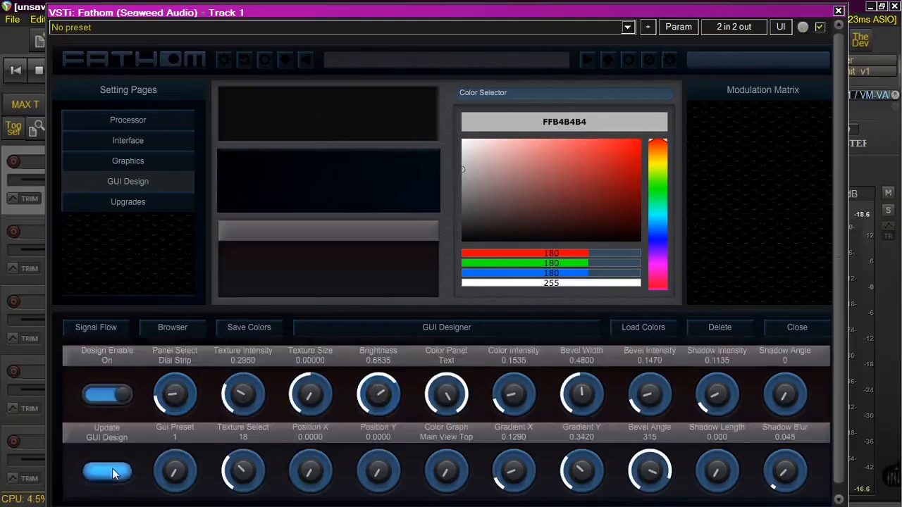
left_click_drag(383, 395, 383, 444)
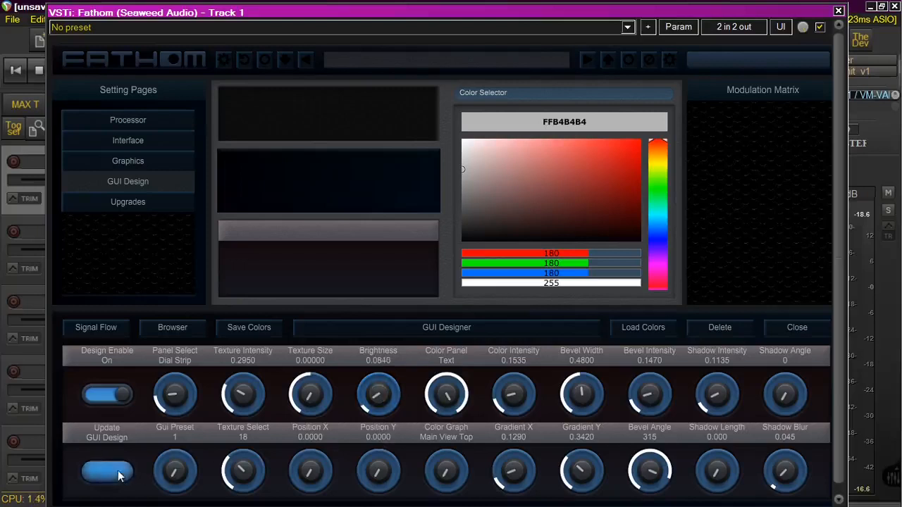
left_click(115, 475)
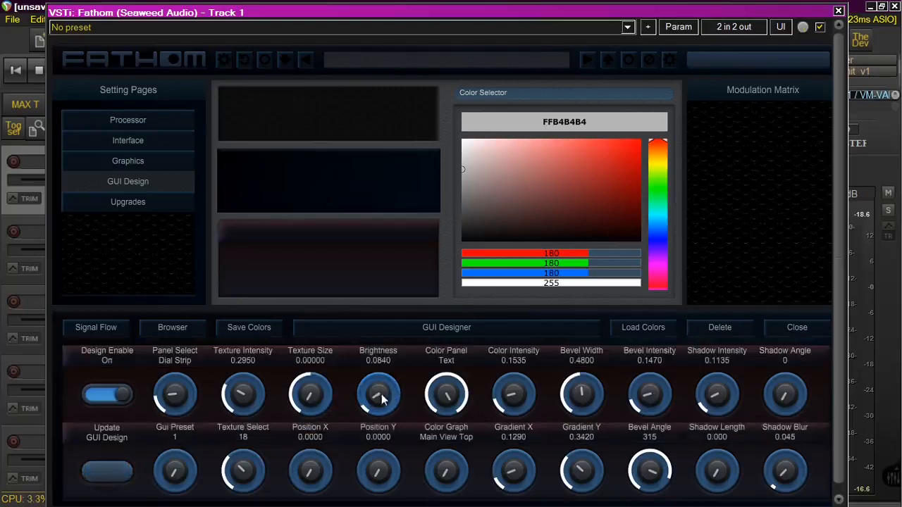
left_click_drag(380, 402, 380, 398)
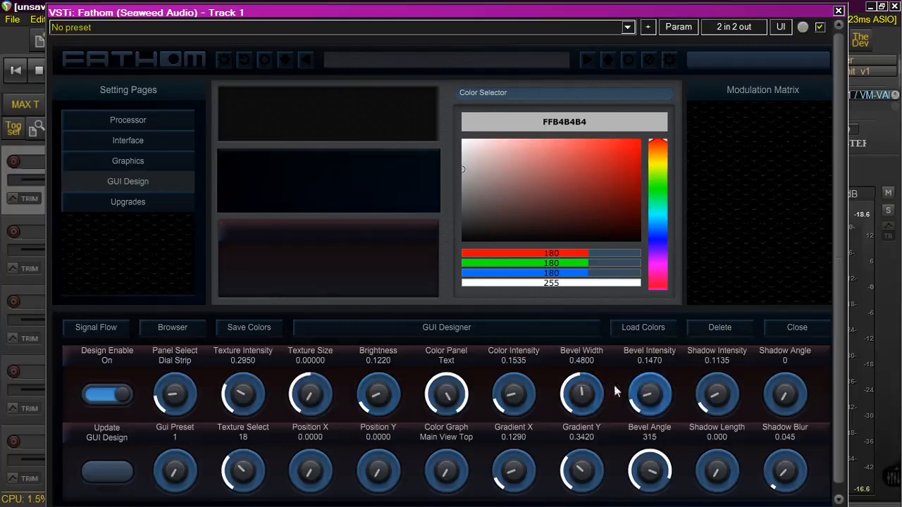
Change the Dial Strip's Base color to green FF5FA263 and update the GUI design.
left_click_drag(447, 397, 448, 374)
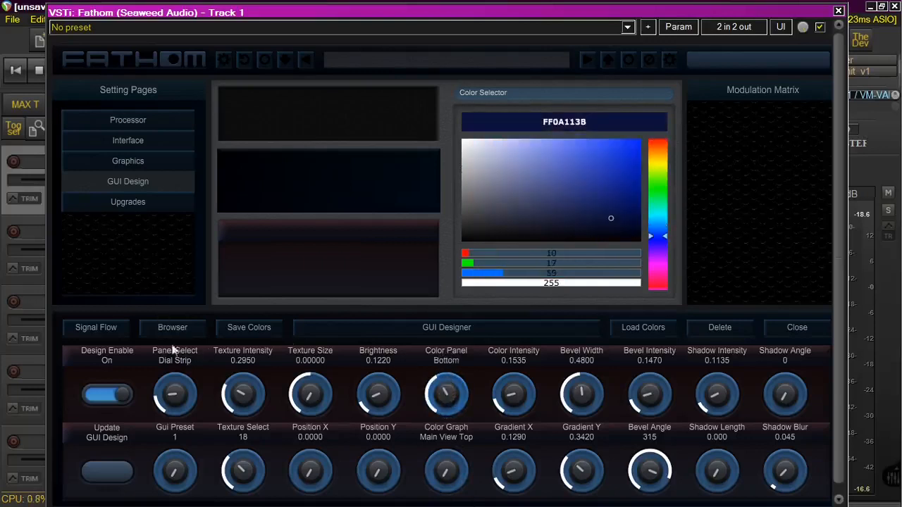
left_click_drag(444, 397, 451, 350)
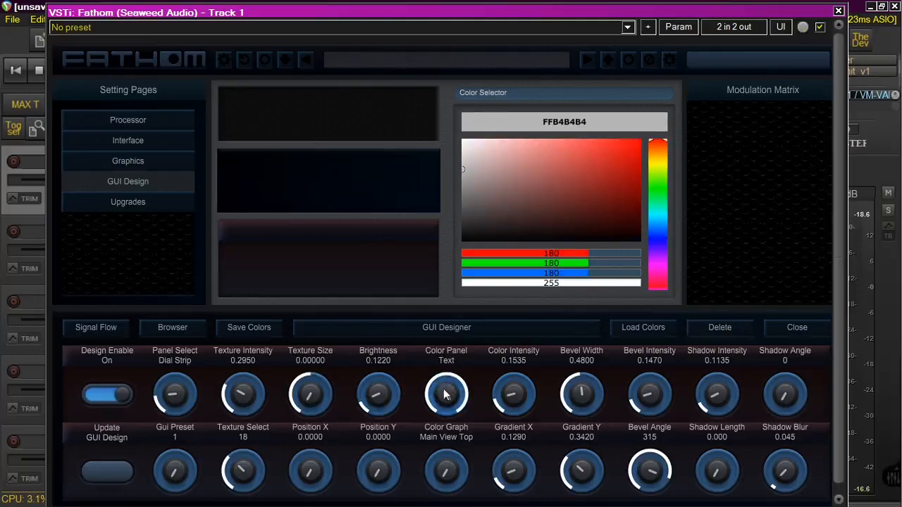
left_click_drag(447, 395, 458, 484)
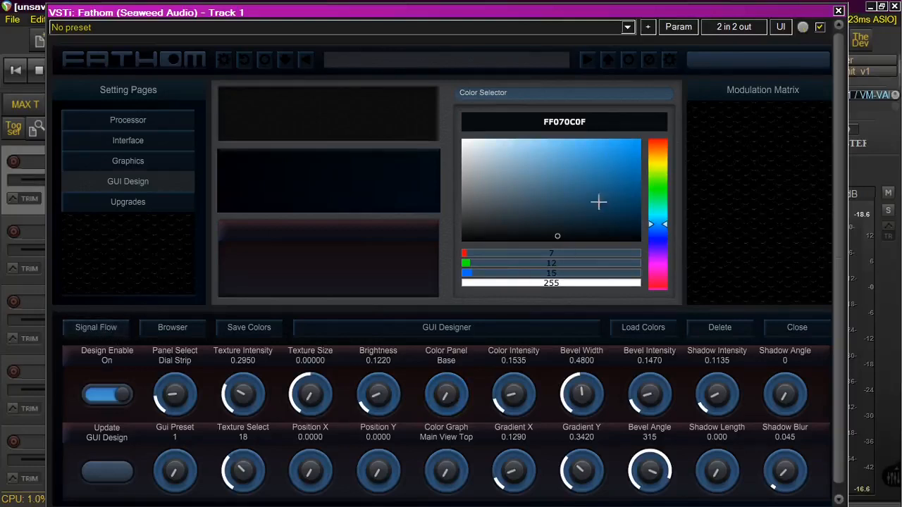
left_click(657, 194)
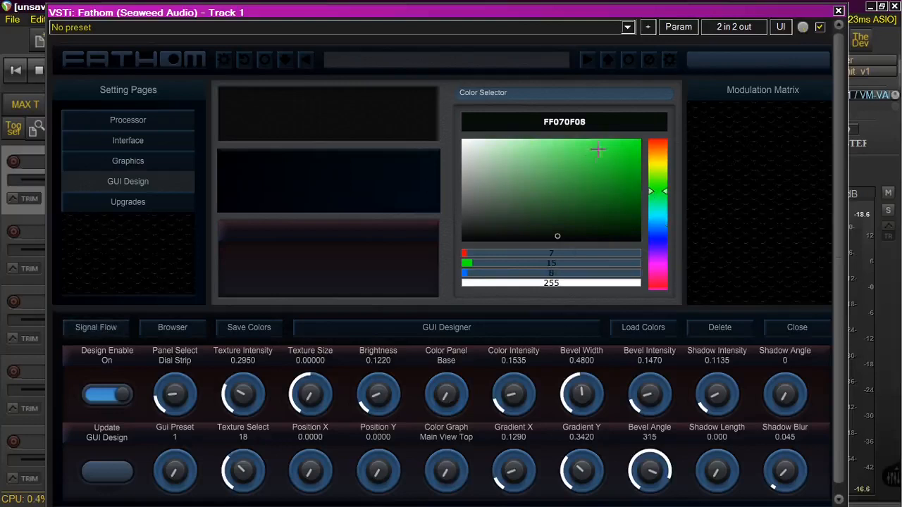
left_click(537, 176)
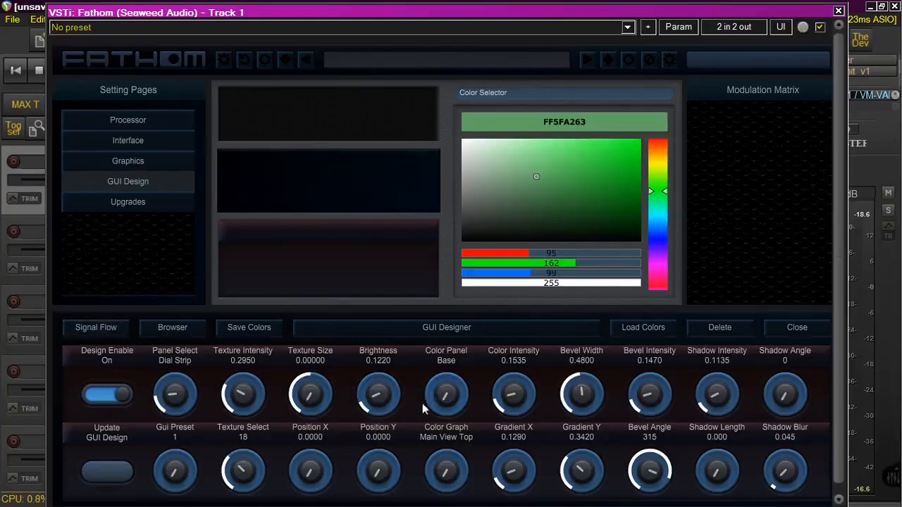
left_click(98, 473)
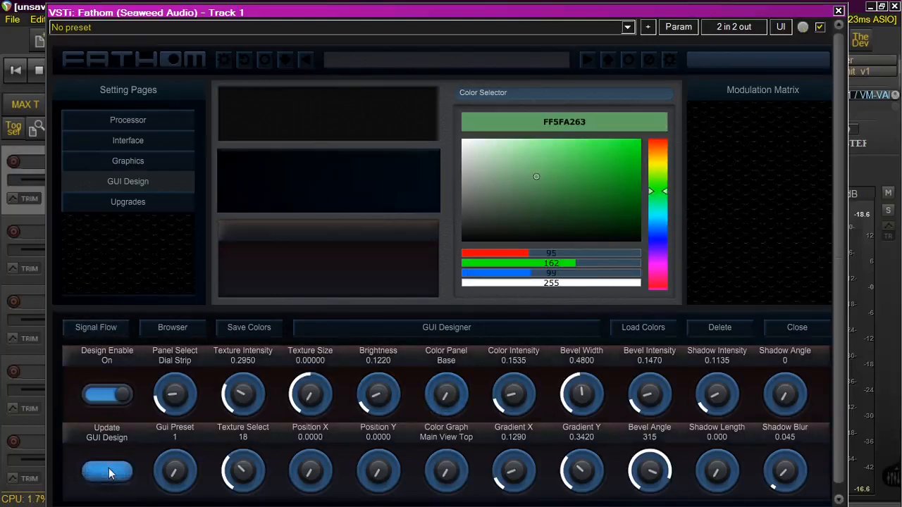
Set the Dial Strip's Brightness to 0.3345, then to 0.0840, updating the GUI design after each change.
left_click_drag(390, 399, 385, 381)
left_click(105, 472)
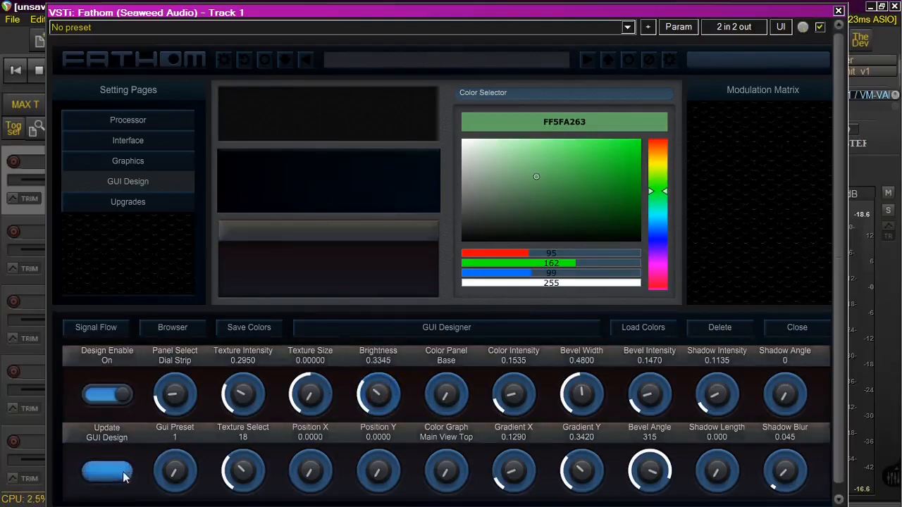
left_click_drag(384, 395, 339, 416)
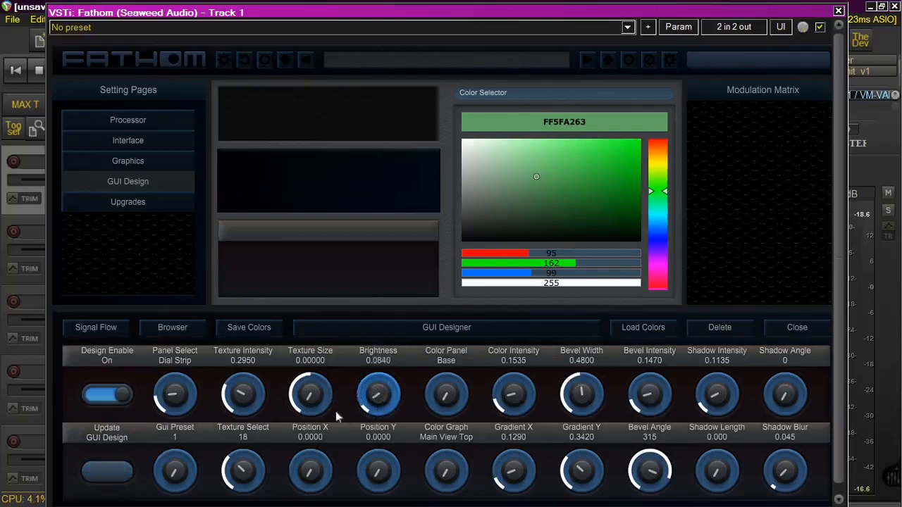
left_click(105, 474)
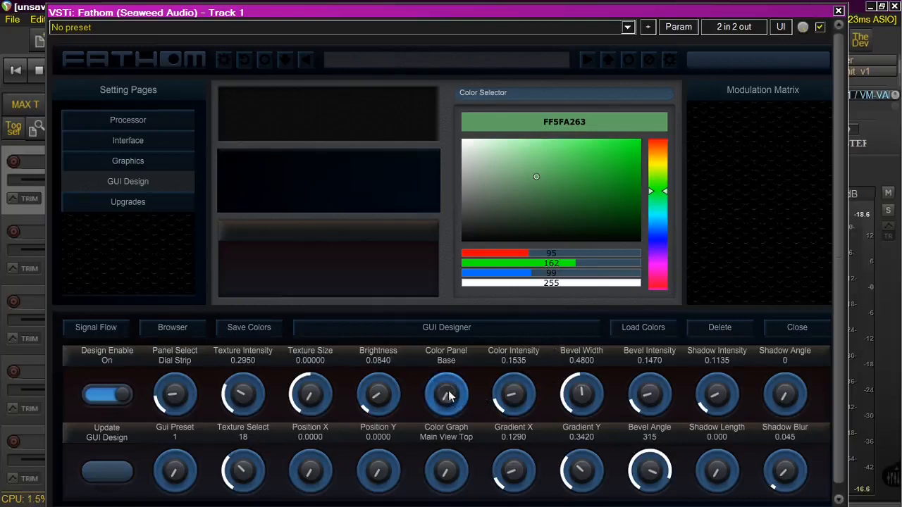
Change the Dial Strip's Top color to purple FFB70CDD and update the GUI design.
left_click_drag(448, 394, 448, 386)
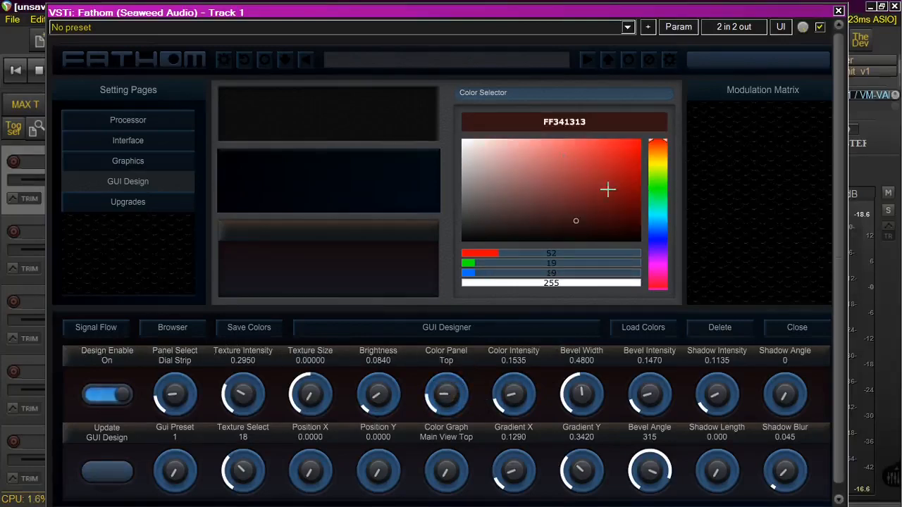
left_click(659, 263)
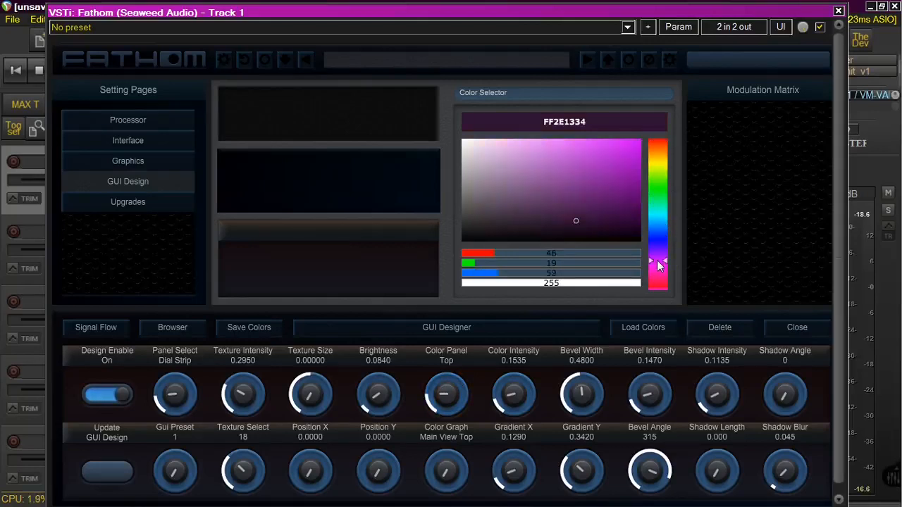
left_click(631, 153)
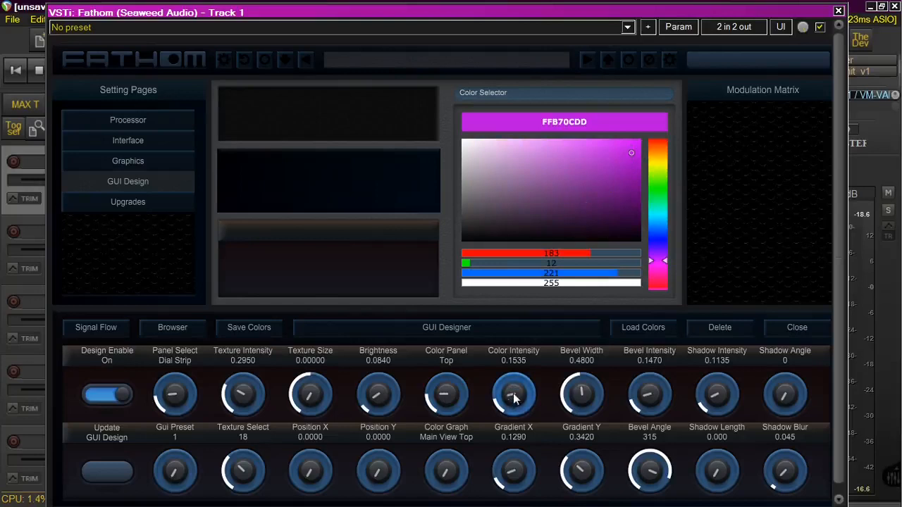
left_click(112, 474)
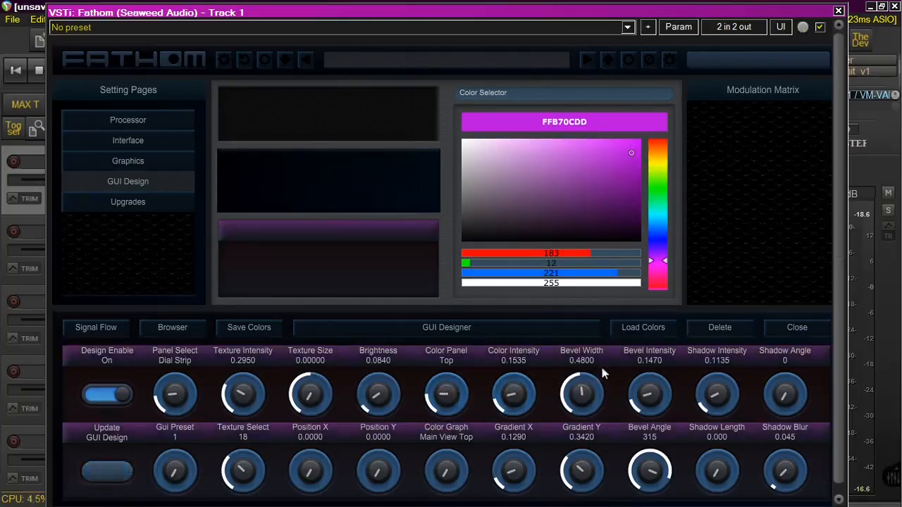
Change the Dial Strip's Bottom color to yellow FFC1D608 and update the GUI design.
left_click_drag(445, 379, 447, 374)
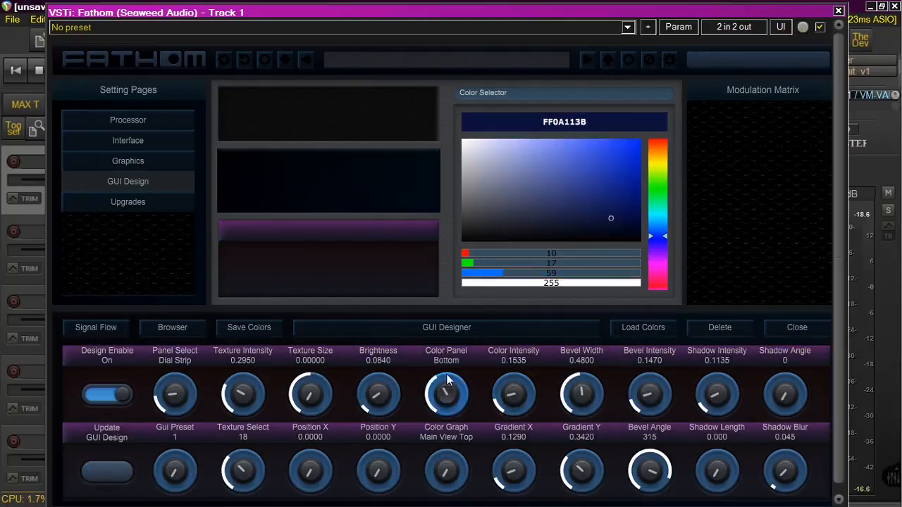
left_click(661, 166)
left_click(635, 155)
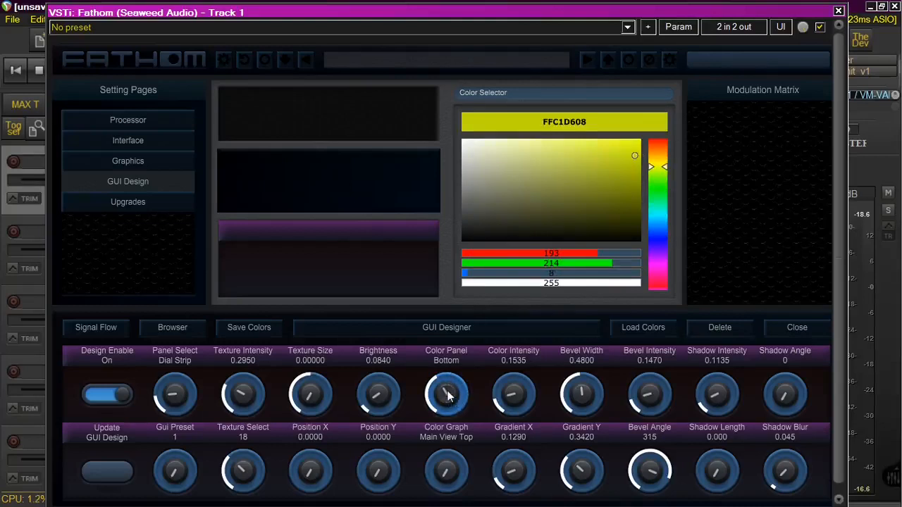
left_click(107, 471)
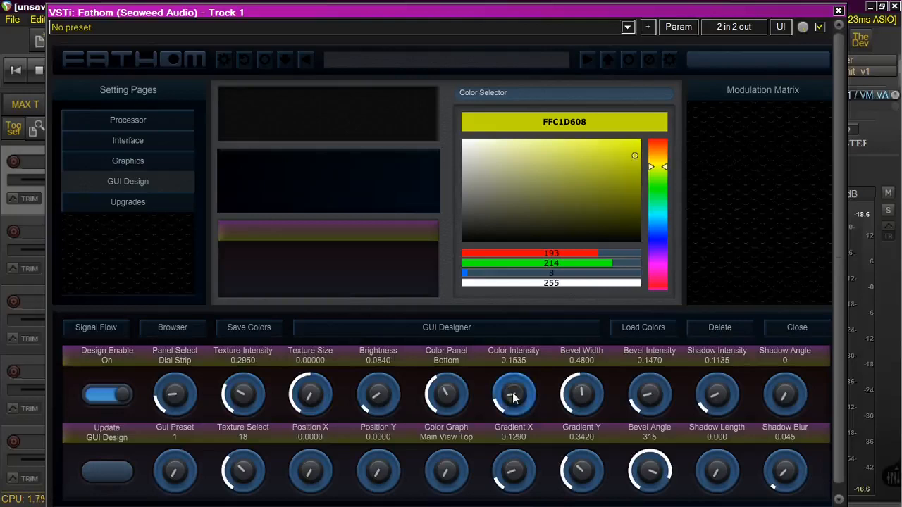
Apply Color Intensity values of 0.0170 and 0.3585 to the Dial Strip's design, and set Color Intensity to 0.1610.
left_click_drag(513, 399, 514, 415)
left_click(110, 474)
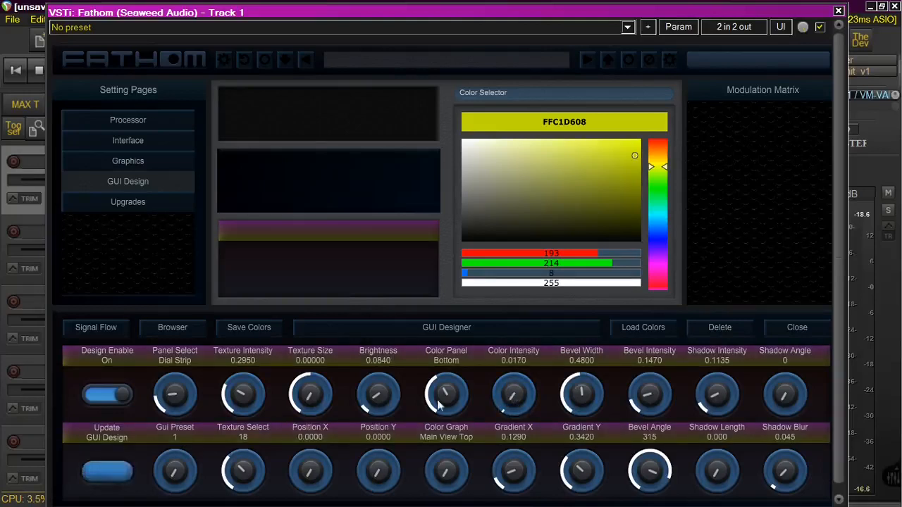
left_click_drag(515, 356, 511, 414)
left_click(108, 473)
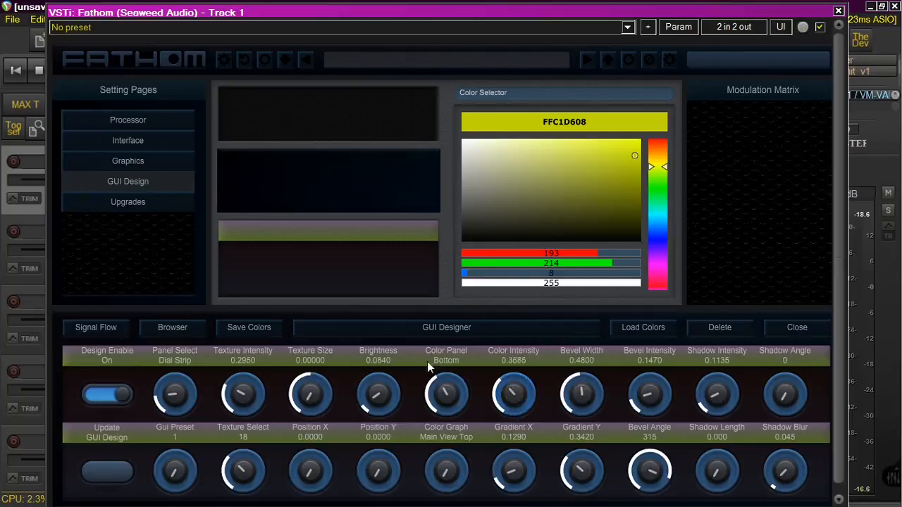
left_click(107, 472)
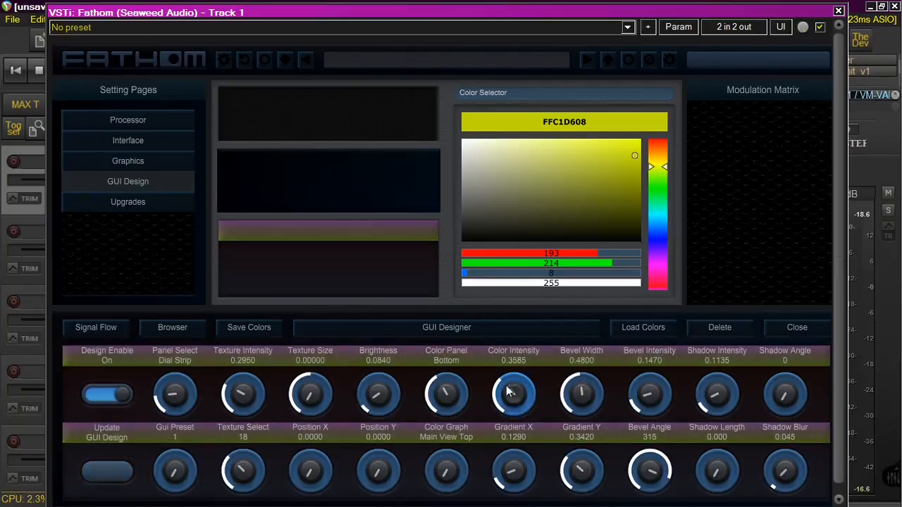
left_click_drag(507, 392, 502, 407)
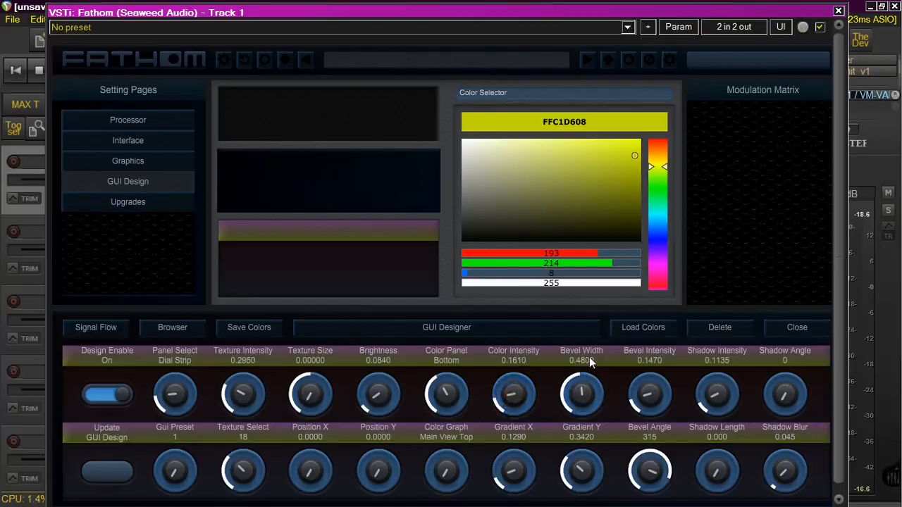
Set the Dial Strip's Bevel Width to 0.1080, then to 0.0550, updating the GUI design after each change.
left_click_drag(582, 392, 580, 428)
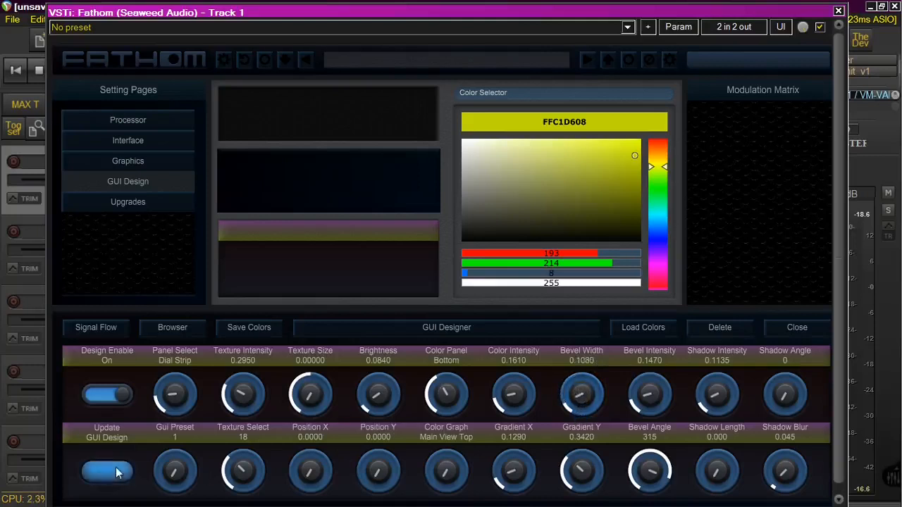
left_click(117, 472)
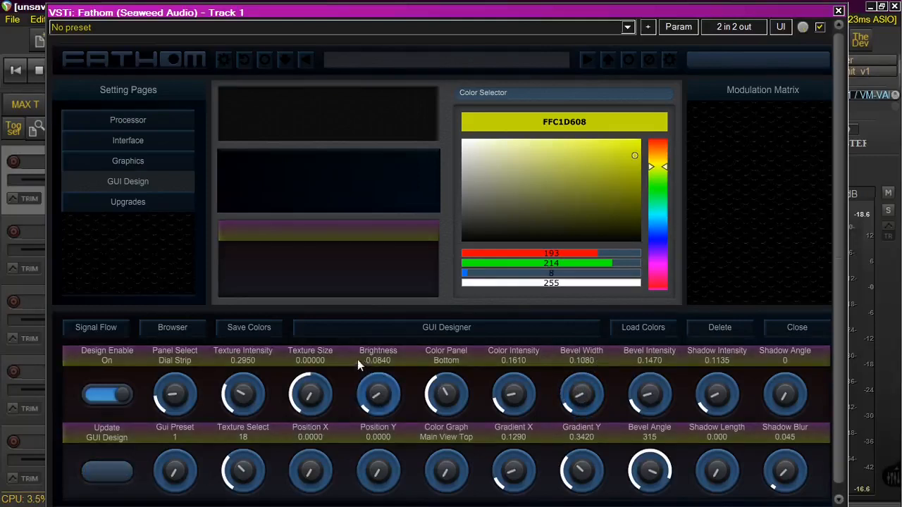
left_click_drag(582, 389, 581, 404)
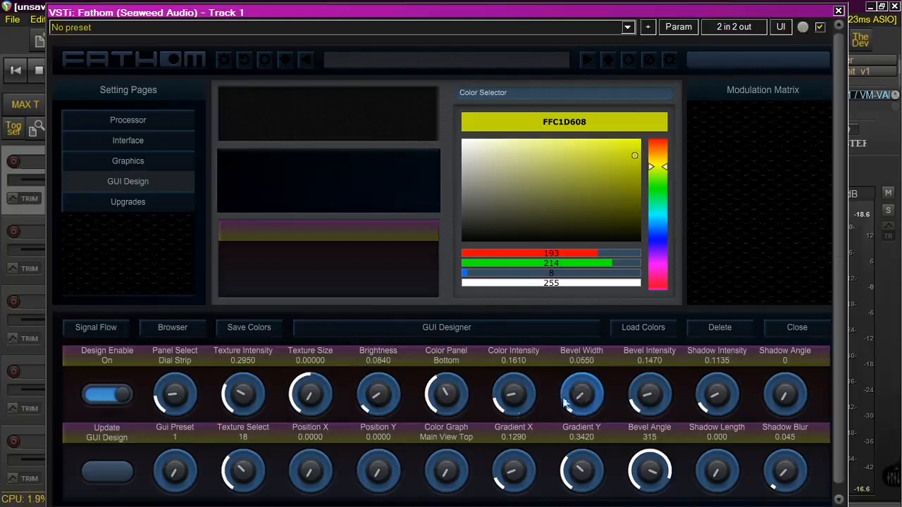
left_click(117, 473)
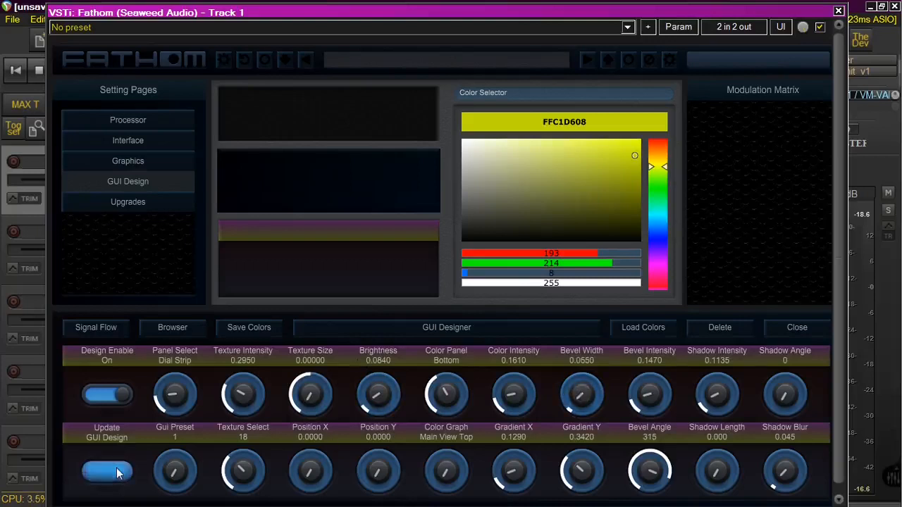
Set the Dial Strip's Color Intensity to 0.4875 and its Base color to bright green FF07DD14, updating the GUI design.
left_click_drag(446, 392, 443, 426)
left_click_drag(509, 400, 513, 372)
left_click(101, 470)
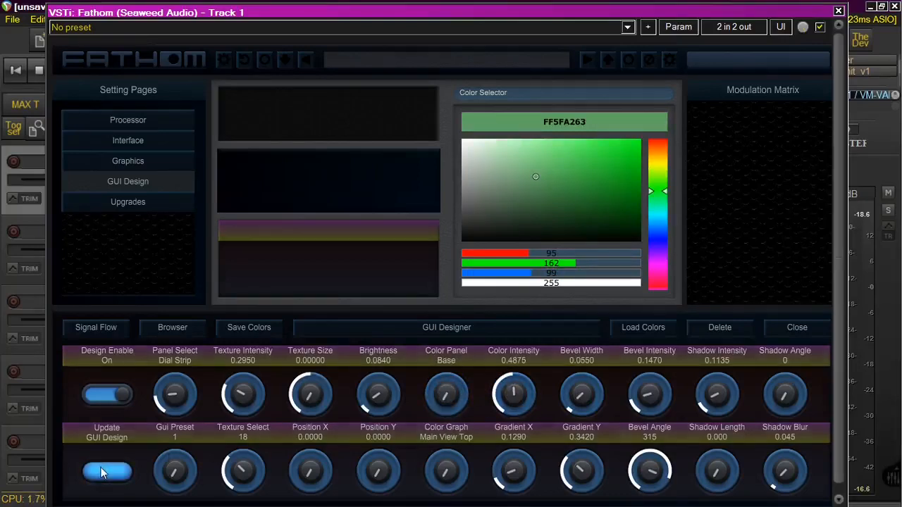
left_click(636, 152)
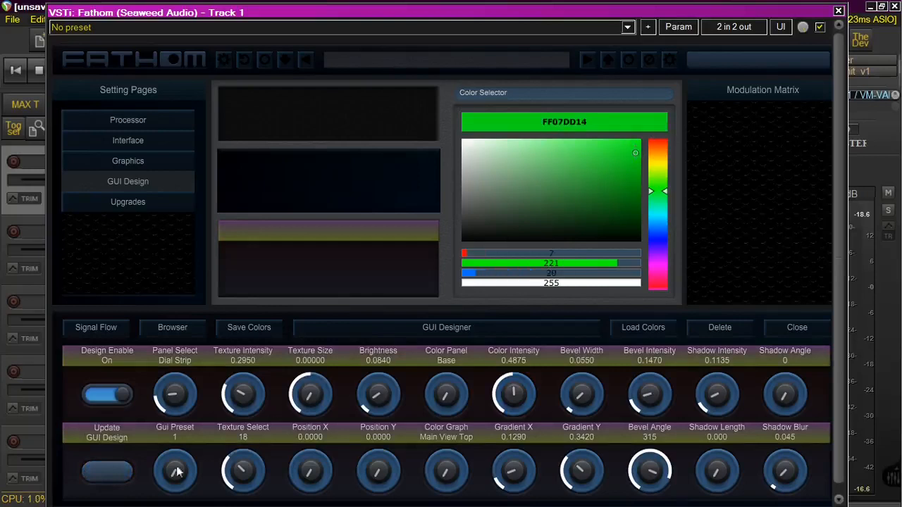
left_click(120, 475)
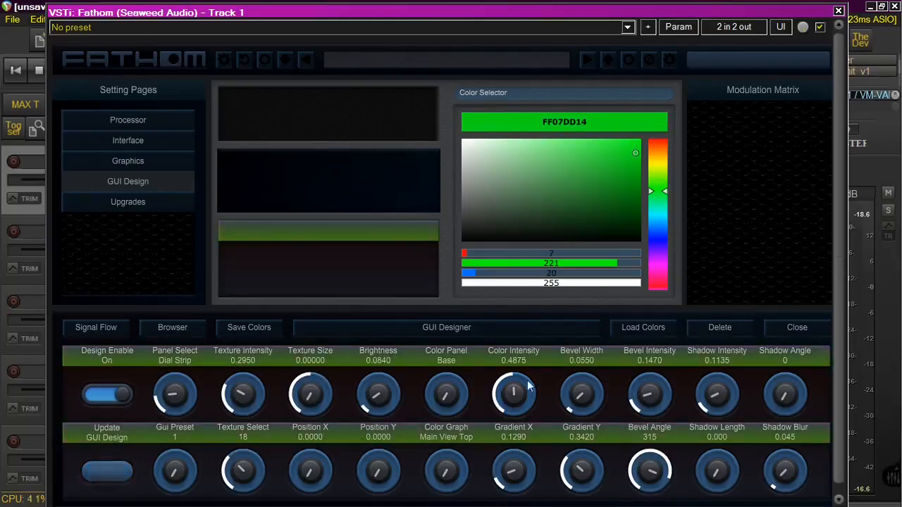
Set the Dial Strip's Color Intensity to 0.0855, Gradient Y to 0.0840 and Gradient X to 0.0760, and update the GUI design.
mouse_move(516, 395)
left_mouse_down()
mouse_move(516, 414)
mouse_move(514, 401)
left_mouse_up()
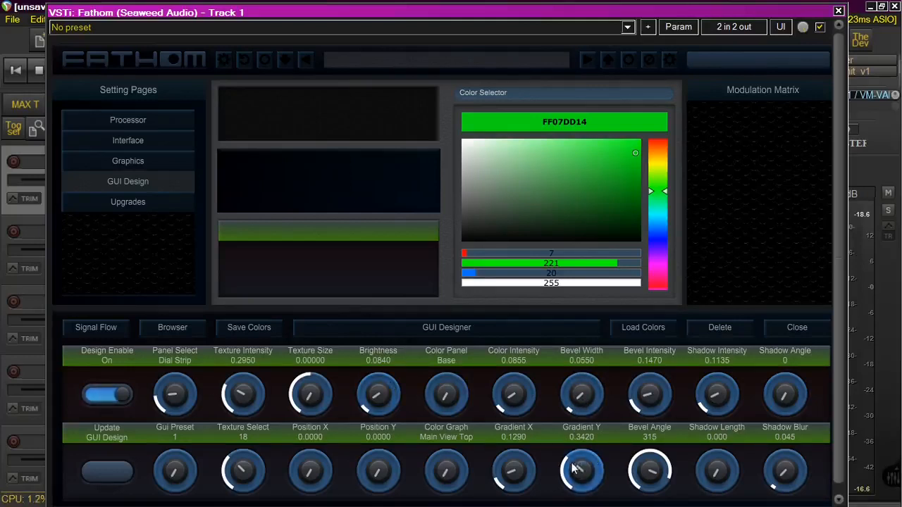
mouse_move(578, 468)
left_mouse_down()
mouse_move(578, 499)
mouse_move(575, 471)
left_mouse_up()
left_click_drag(511, 472, 493, 478)
left_click(110, 472)
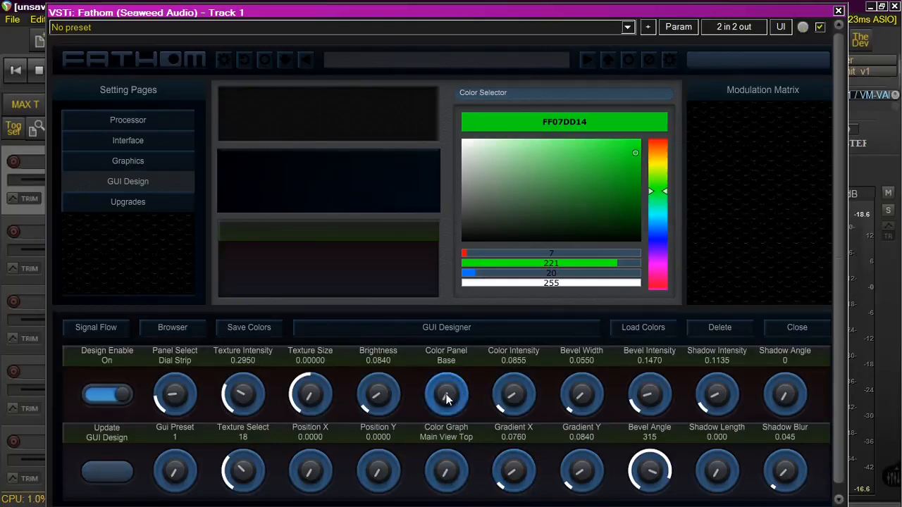
Change the Dial Strip's Left color to red FFB40707, set Color Intensity to 0.5715 and update the GUI design.
left_click_drag(446, 399, 444, 347)
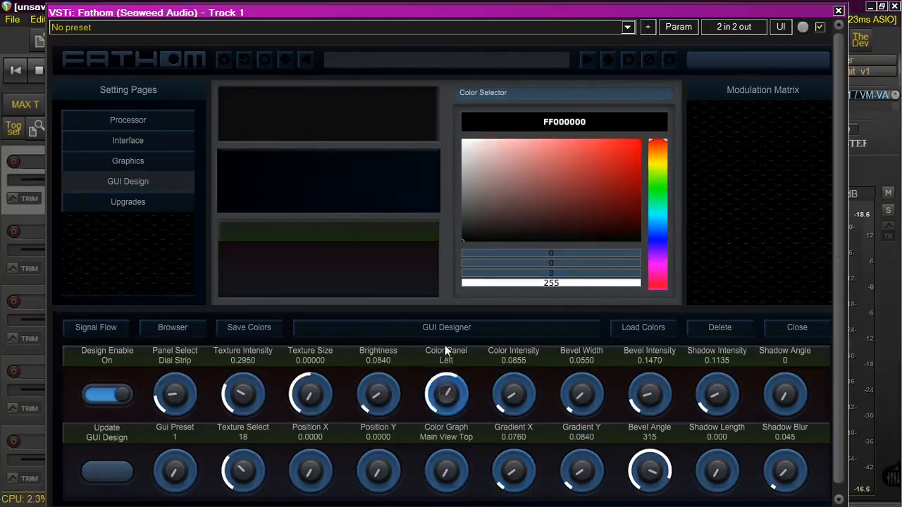
left_click(635, 169)
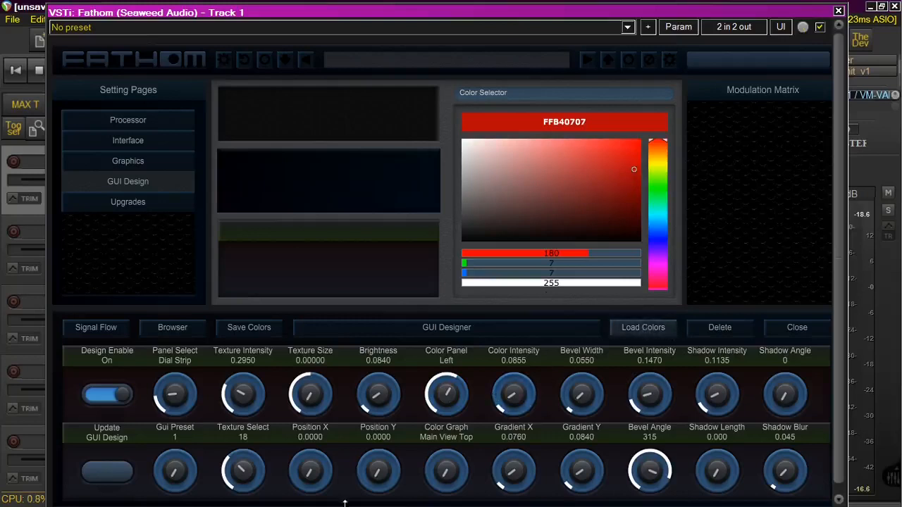
left_click_drag(506, 406, 515, 377)
left_click(104, 477)
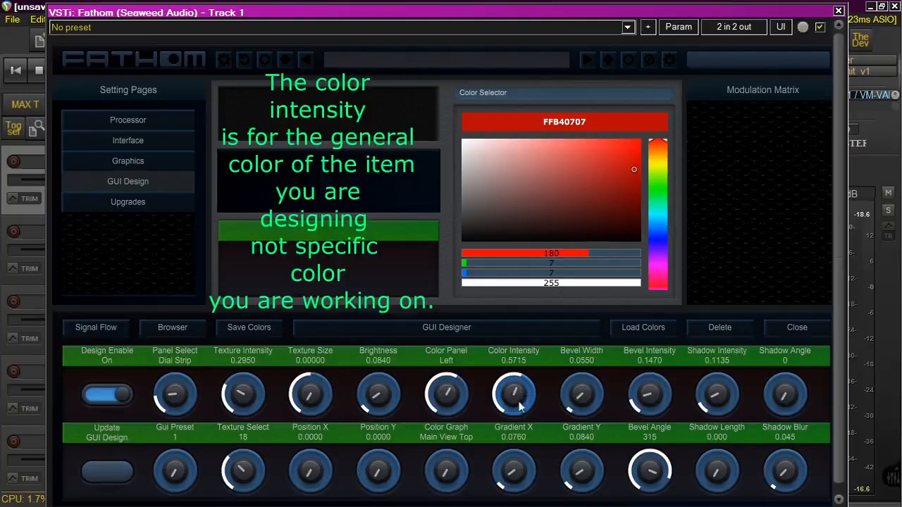
Select the Dial Strip's Bottom color, apply a Color Intensity of 0.1690 to the GUI design, and set Color Intensity to 0.0550.
left_click_drag(514, 393, 447, 416)
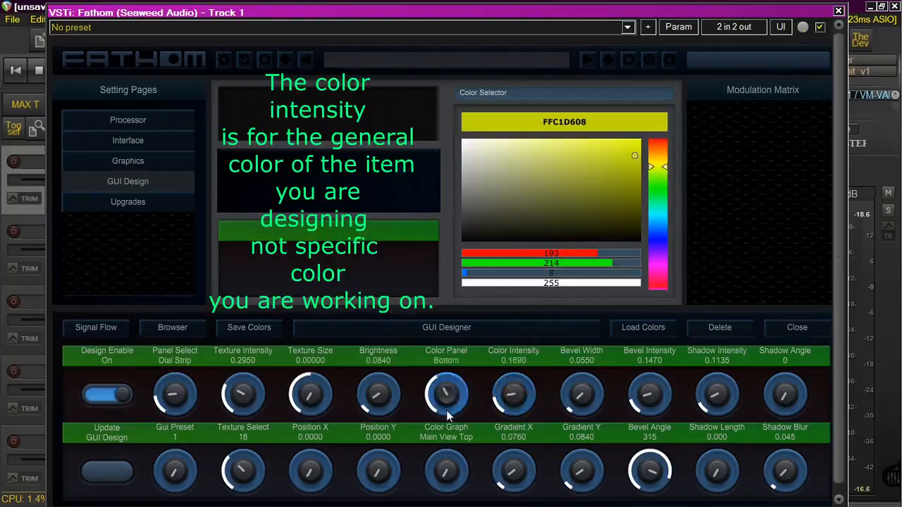
left_click(107, 471)
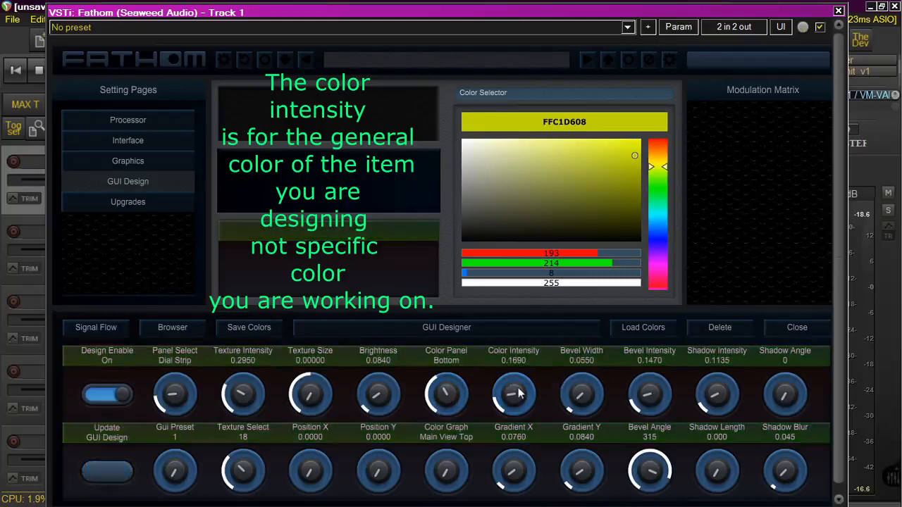
left_click_drag(515, 385, 515, 407)
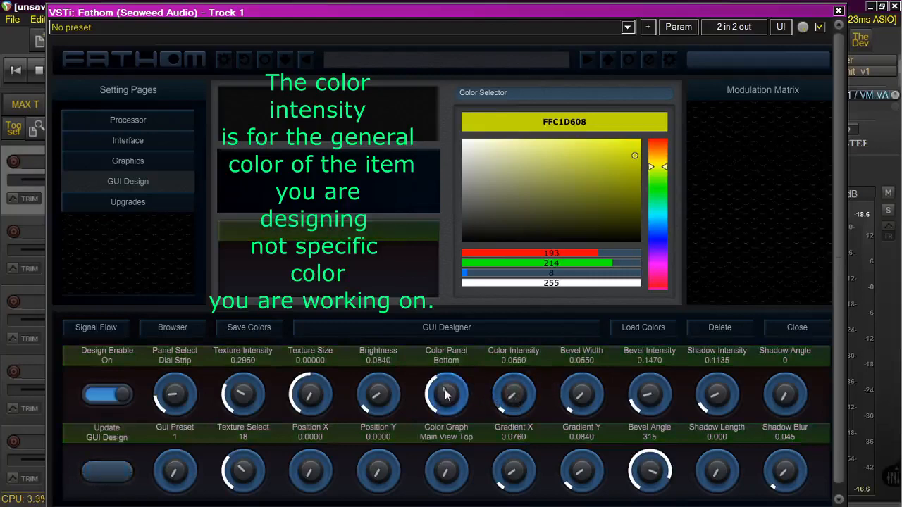
Select the Dial Strip's Left color, apply Color Intensity values of 0.7915 and 0.1765 to the GUI design, and set Color Intensity to 0.0780.
left_click_drag(446, 395, 447, 381)
left_click_drag(523, 401, 520, 377)
left_click(120, 474)
left_click(123, 474)
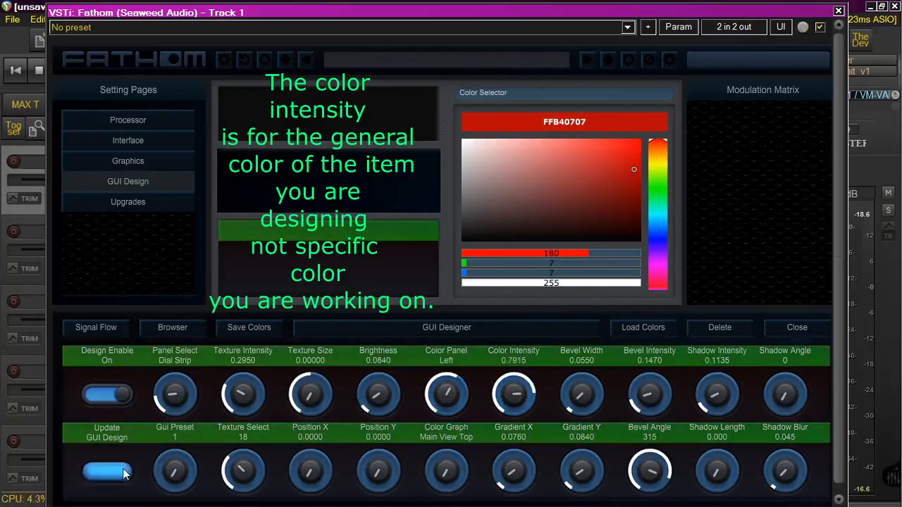
left_click_drag(523, 380, 520, 447)
left_click(110, 473)
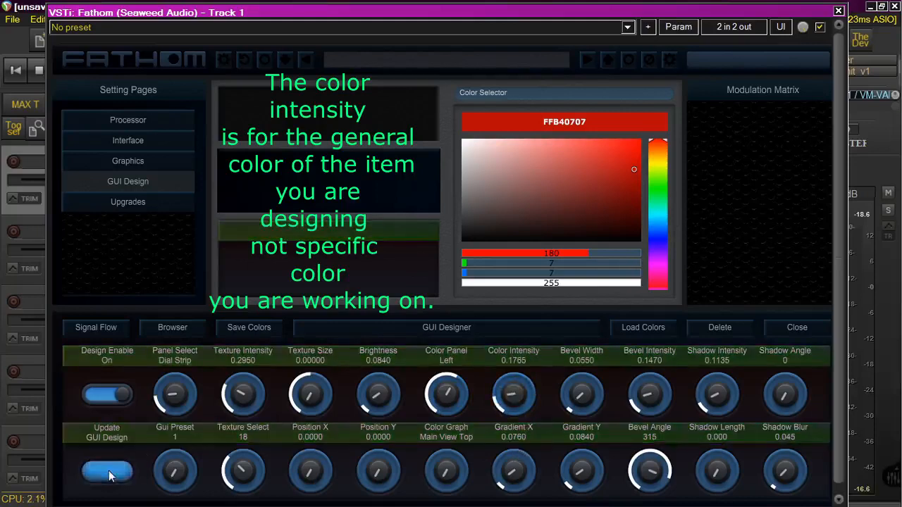
left_click_drag(508, 411, 507, 422)
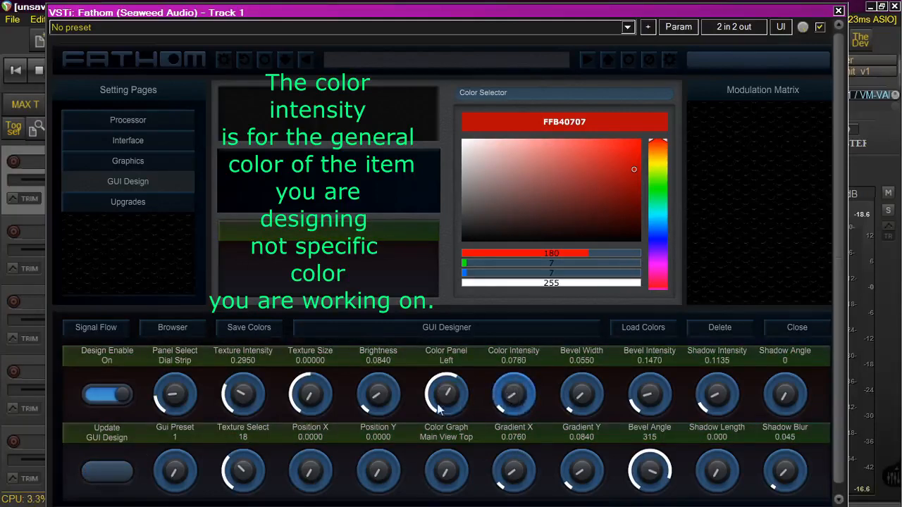
Change the Dial Strip's Right color to cyan FF0BD8D0 and update the GUI design.
left_click_drag(449, 396, 448, 385)
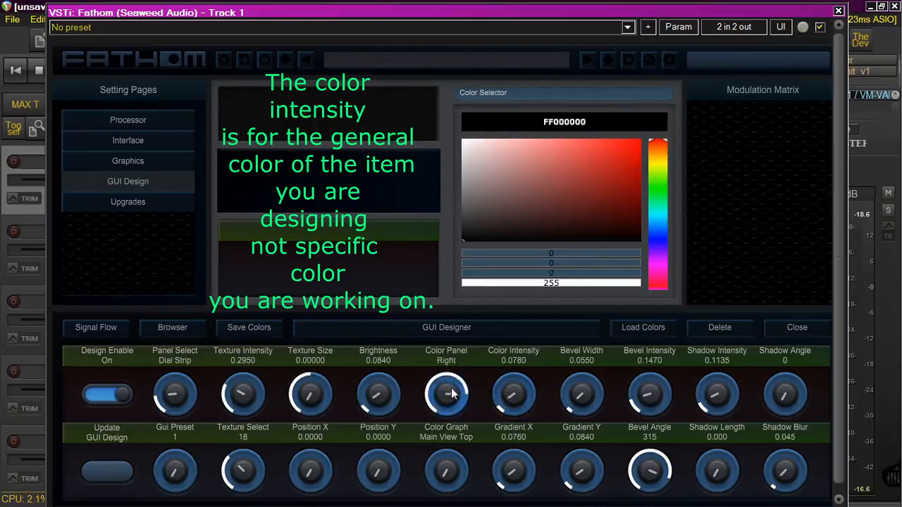
left_click(658, 213)
left_click(631, 153)
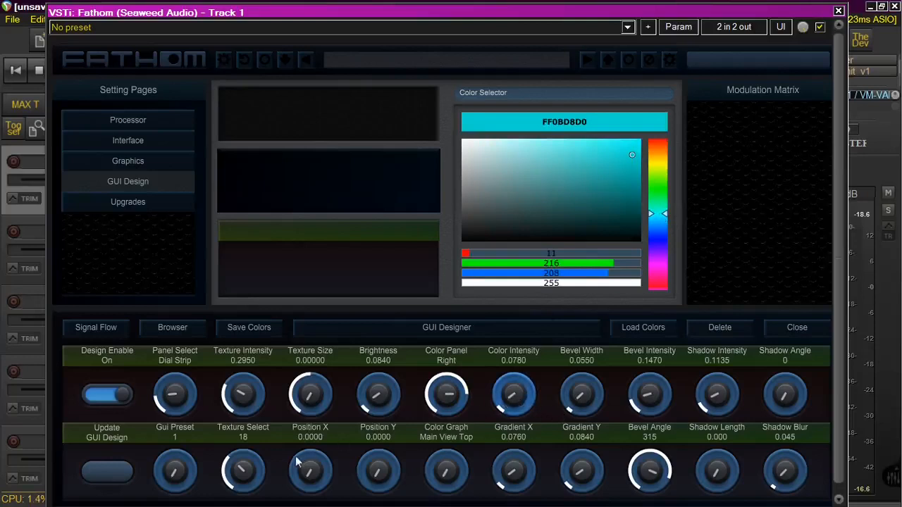
left_click(107, 473)
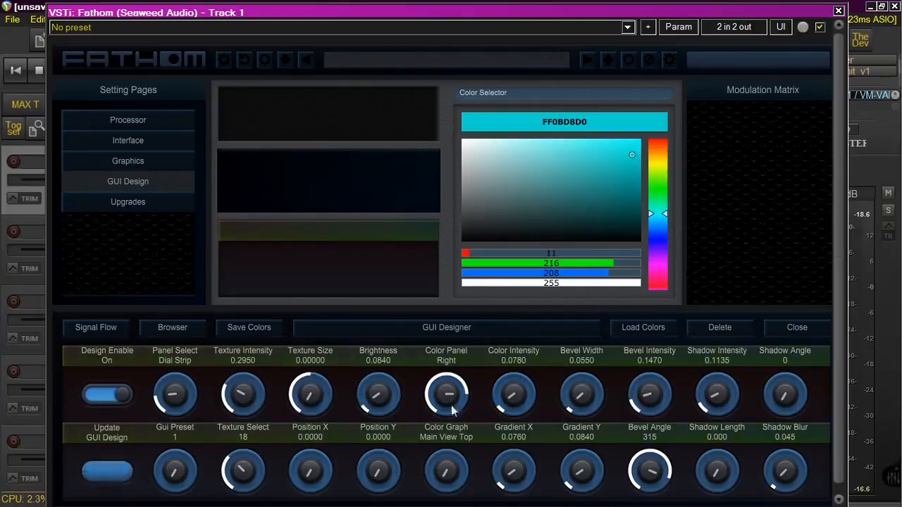
Apply Color Intensity 0.5640 to the Dial Strip's Right color, reduce it to 0.2605, and update the GUI design after each change.
left_click_drag(509, 402, 440, 385)
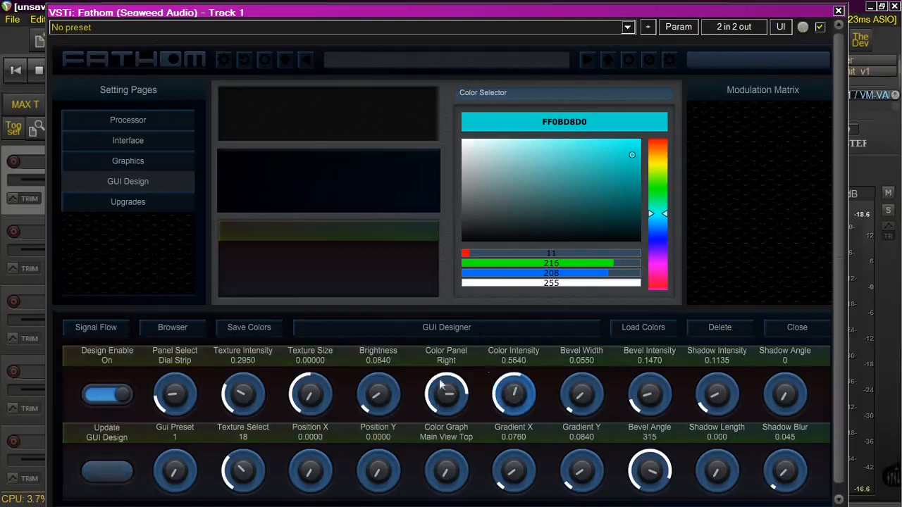
left_click(107, 470)
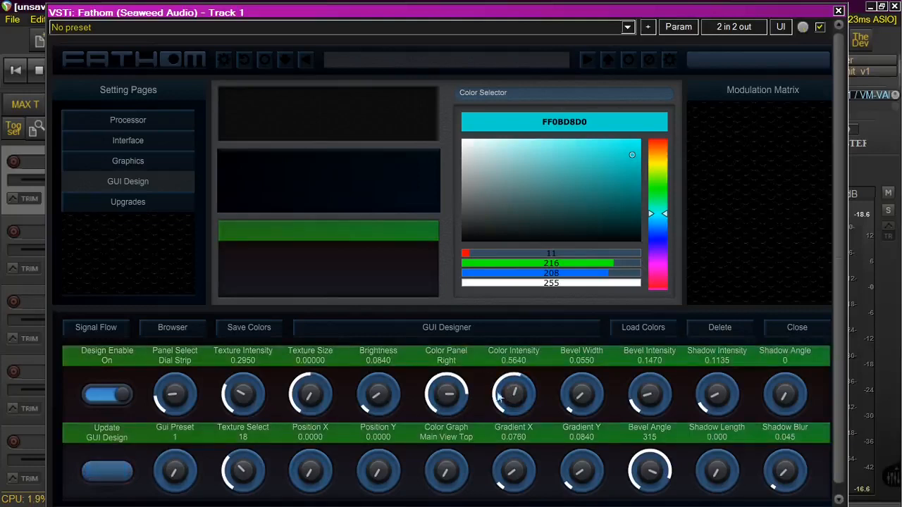
left_click_drag(514, 395, 511, 411)
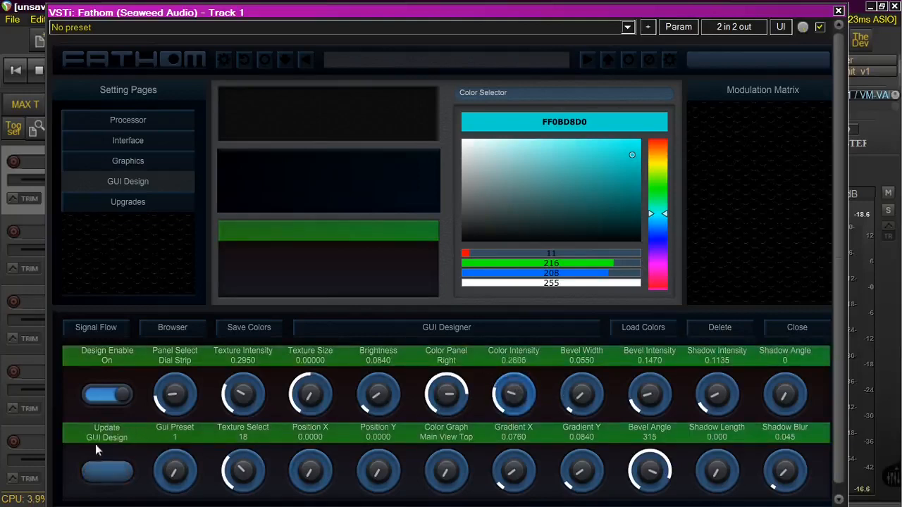
left_click(106, 471)
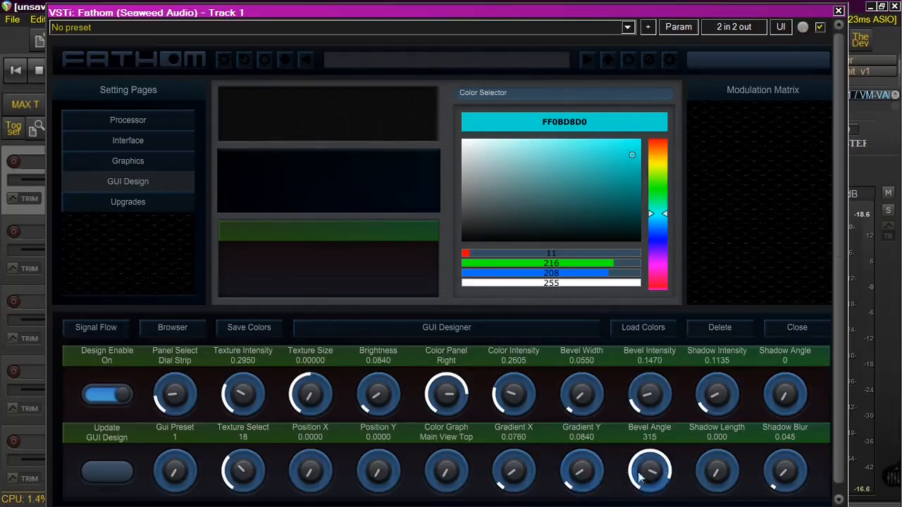
Set the Dial Strip's Gradient X to 0.3190, Gradient Y to 0.2585 and Bevel Angle to 225.
left_click_drag(650, 473, 653, 491)
left_click_drag(583, 474, 583, 461)
left_click_drag(514, 472, 514, 457)
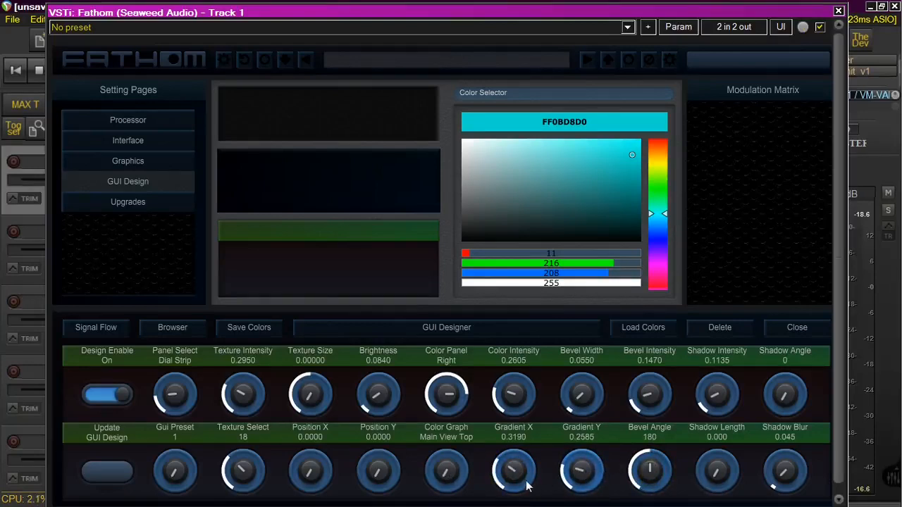
left_click_drag(650, 471, 556, 366)
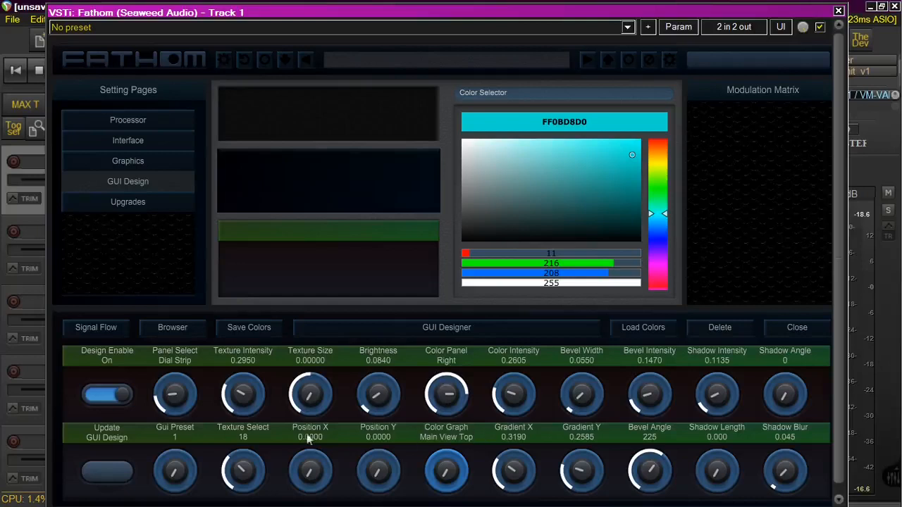
Choose the Main View panel, set its Brightness to 0.5685 and update the GUI design.
left_click_drag(174, 402, 175, 395)
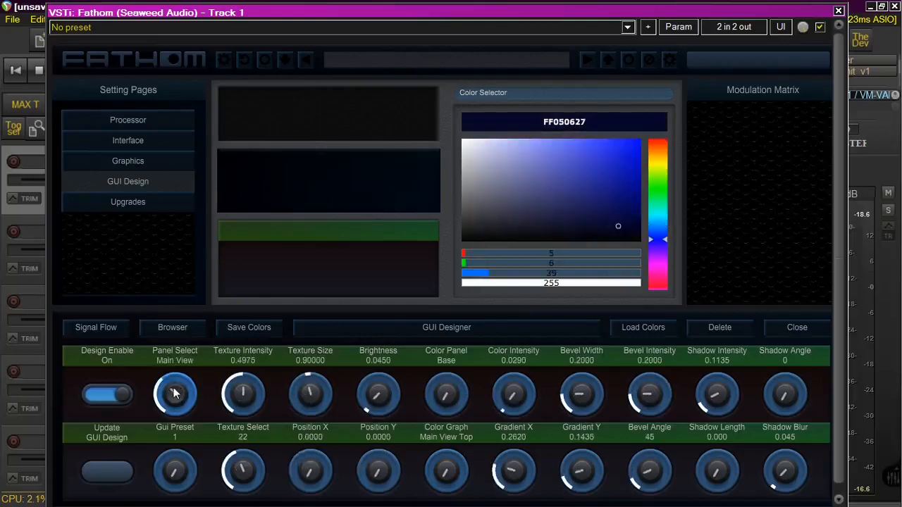
left_click_drag(391, 409, 378, 361)
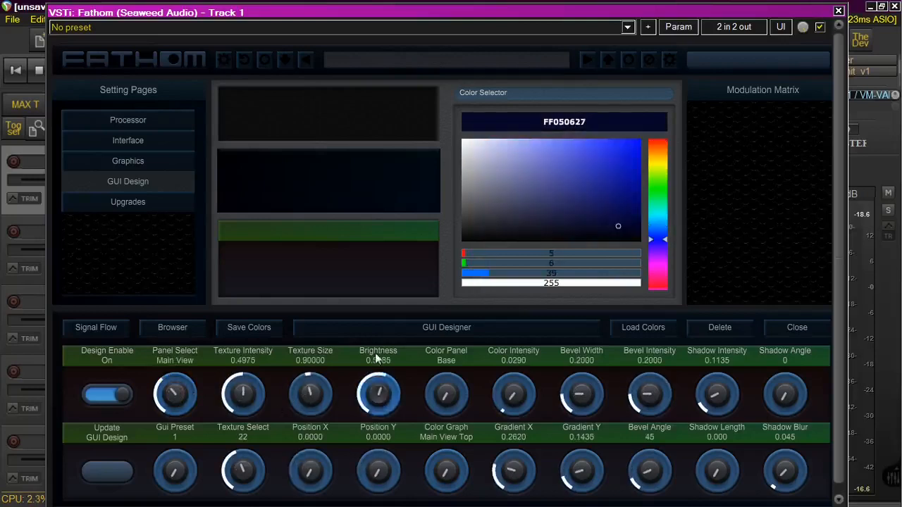
left_click(120, 478)
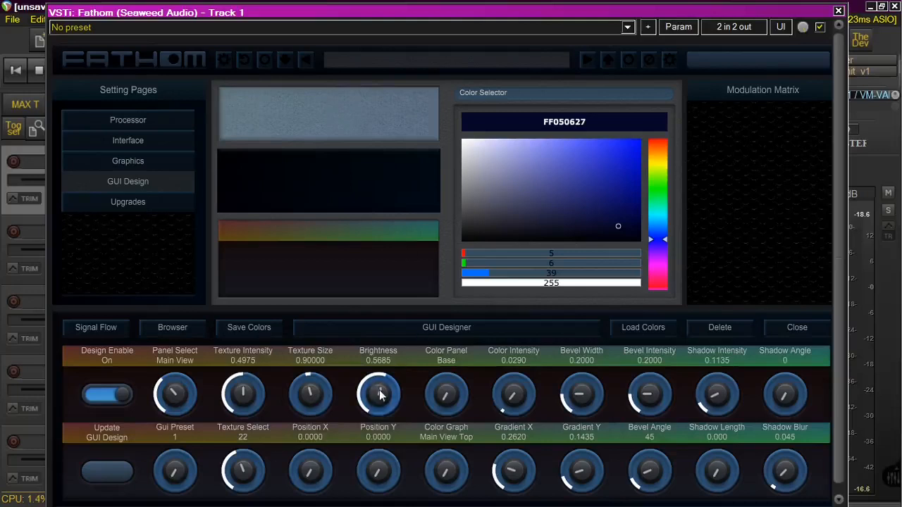
Try Main View Brightness values of 0.4165 and 0.4925, updating the GUI design after each.
left_click_drag(380, 396, 379, 419)
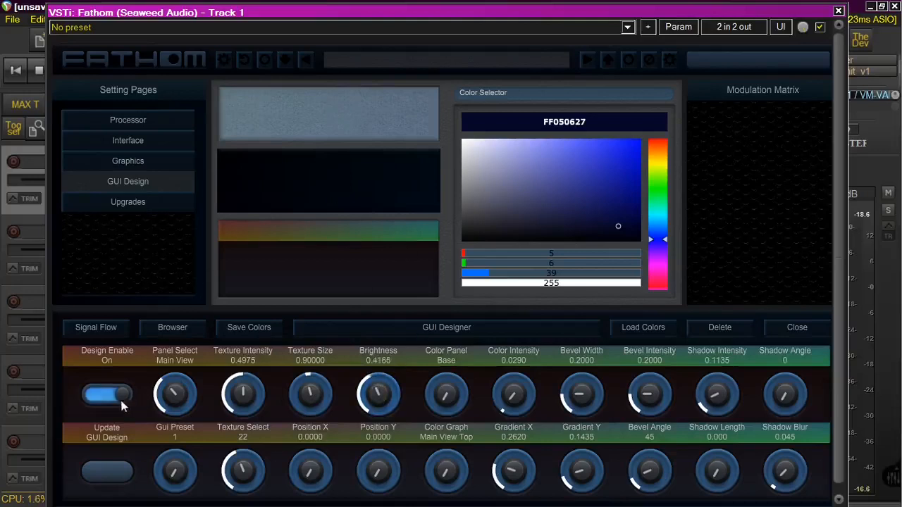
left_click(124, 479)
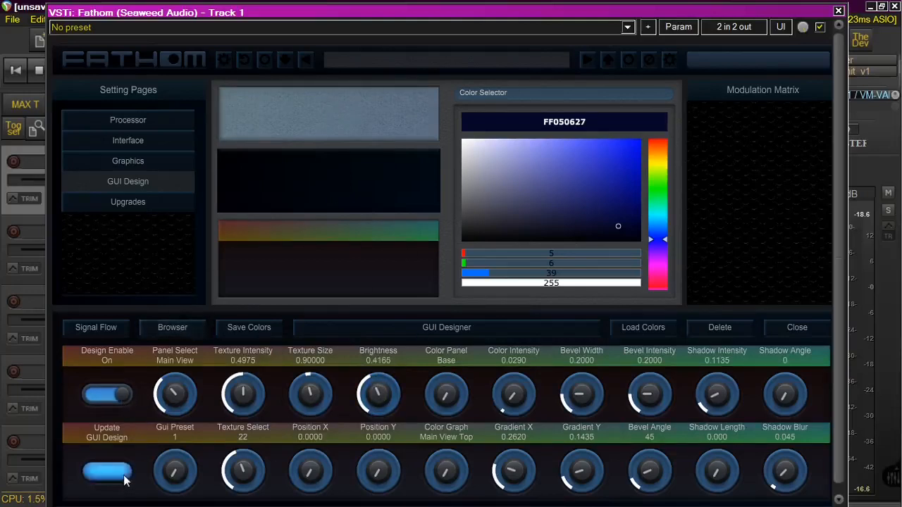
left_click_drag(384, 405, 384, 394)
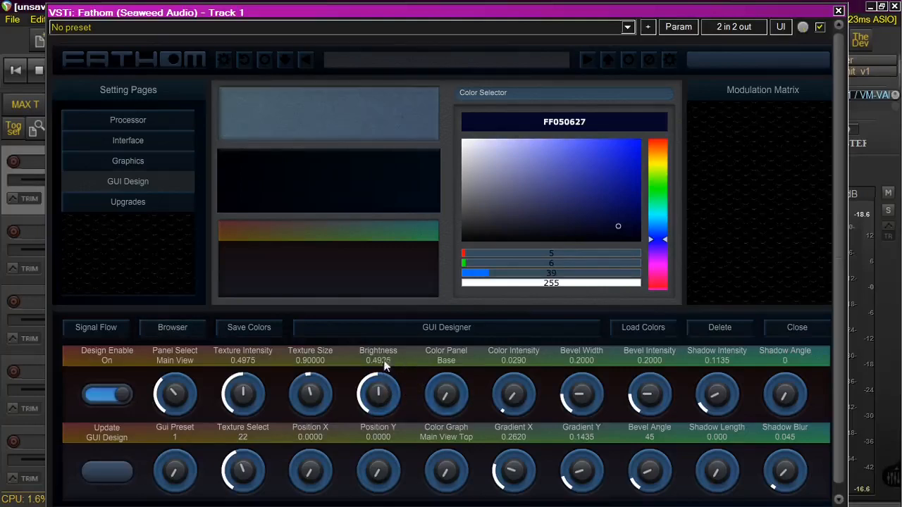
left_click(117, 472)
left_click(115, 472)
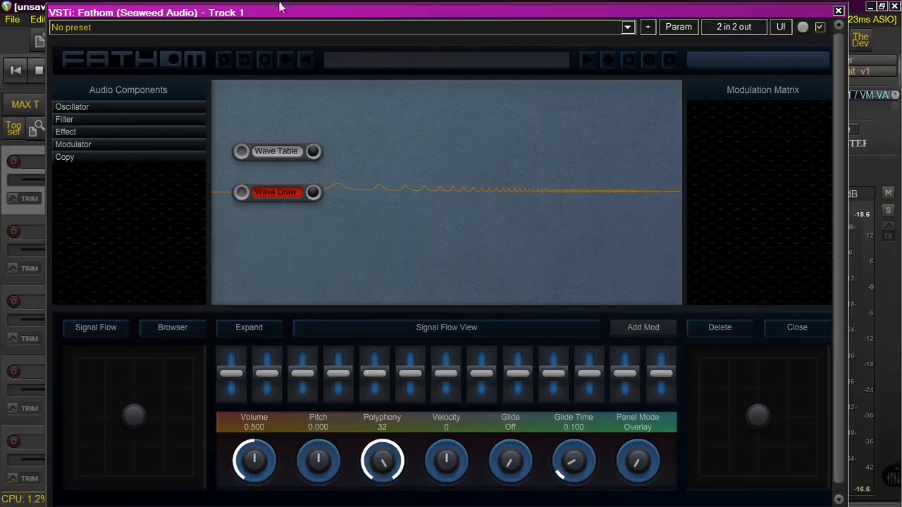
Return to the GUI Designer and update the Main View with Base color blue FF060CD6 and Brightness 0.1130.
left_click(225, 60)
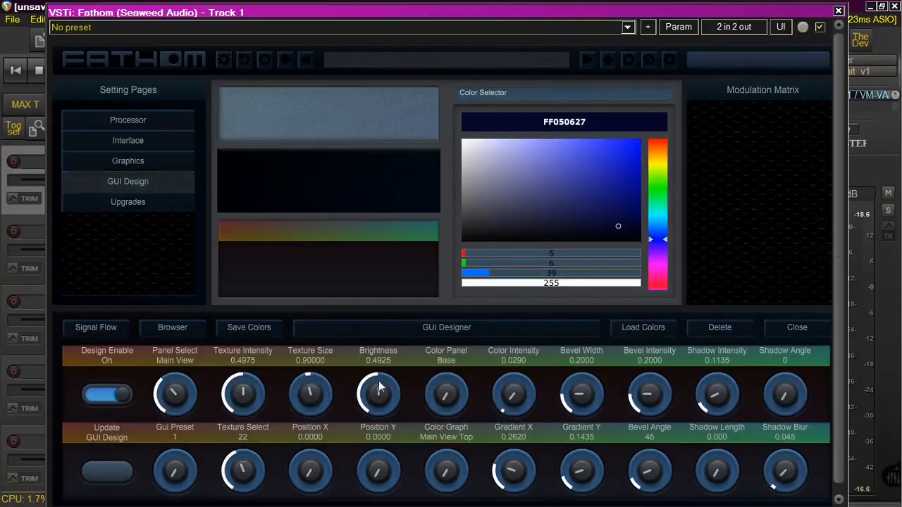
mouse_move(377, 385)
left_mouse_down()
mouse_move(375, 420)
mouse_move(380, 399)
left_mouse_up()
left_click(130, 482)
left_click(635, 155)
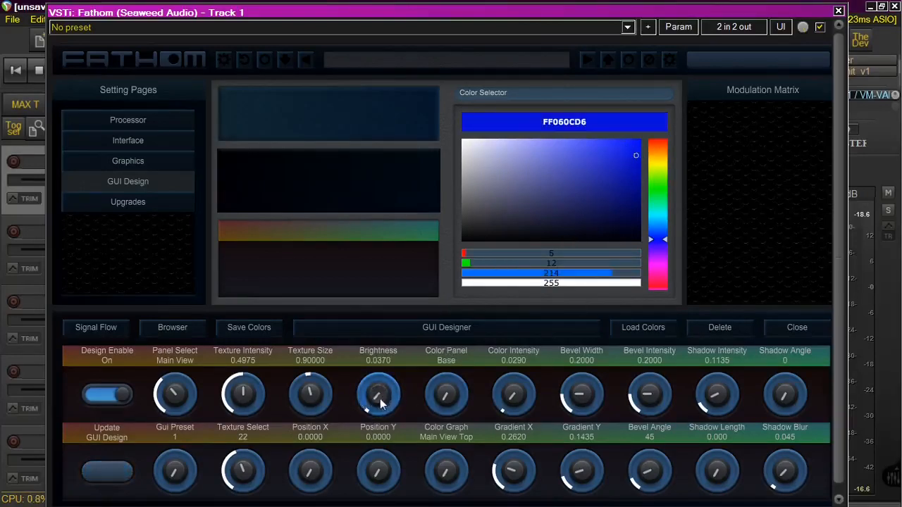
left_click_drag(380, 403, 380, 392)
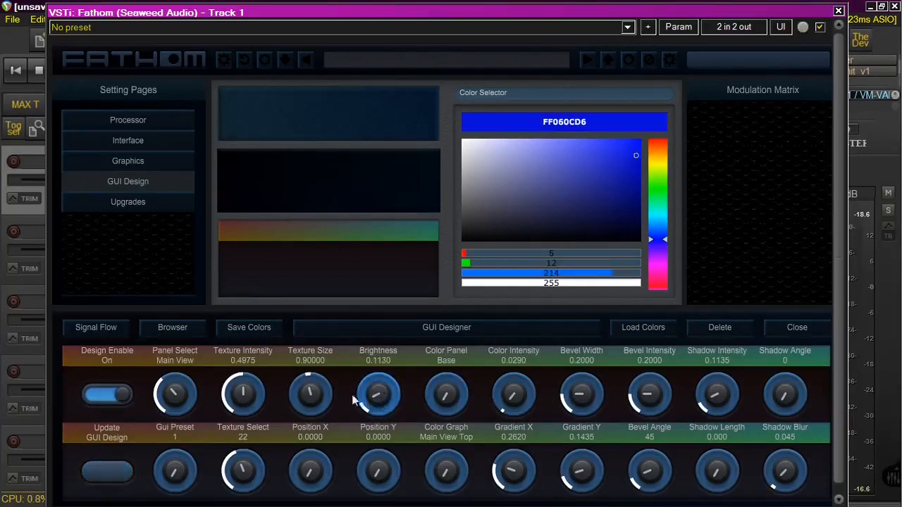
left_click(112, 476)
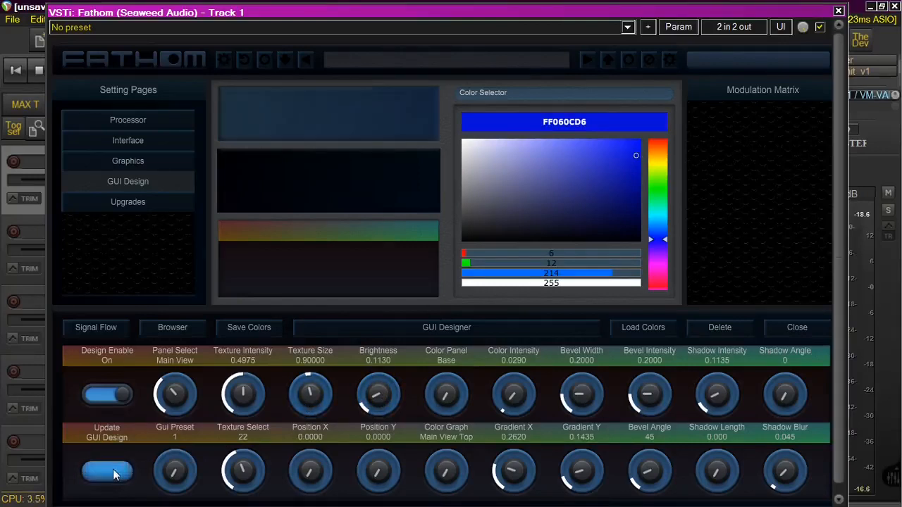
Preview the design in the signal flow view, and set the Wave Table oscillator's first Wave Index to 8.40.
left_click(224, 61)
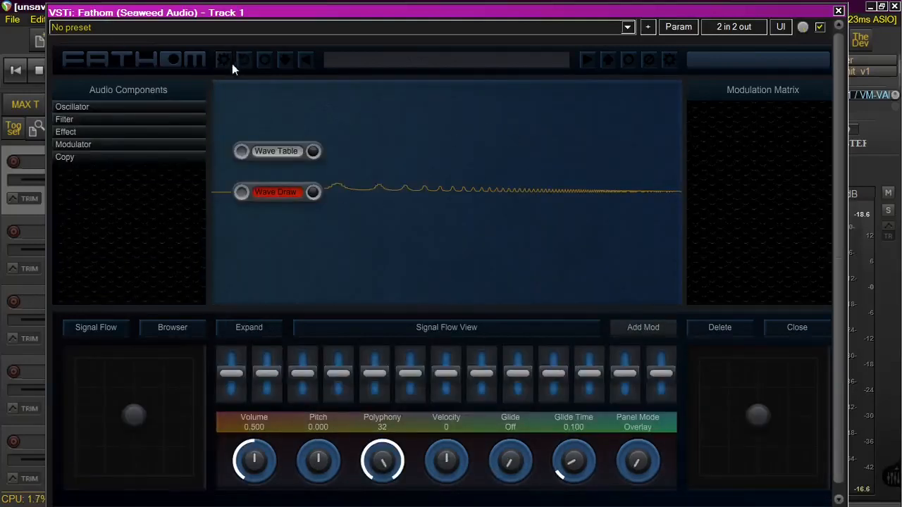
left_click(224, 62)
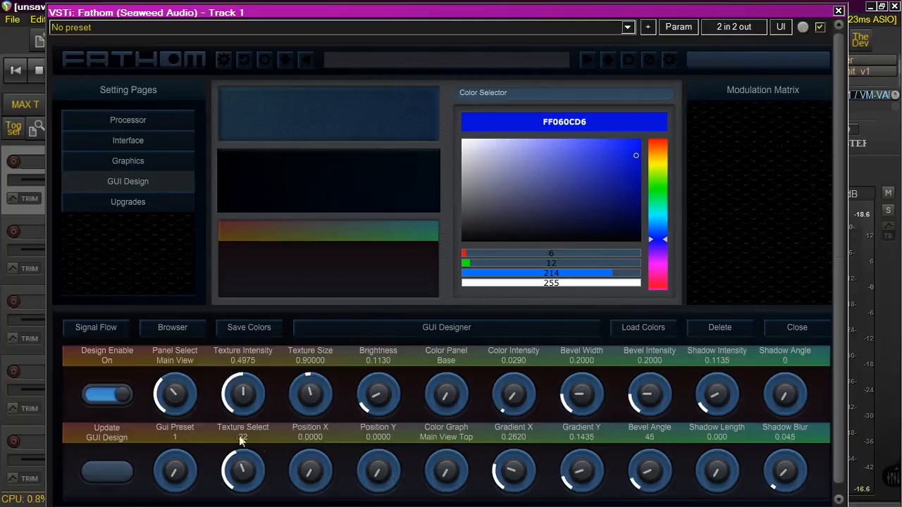
left_click(223, 62)
left_click(282, 149)
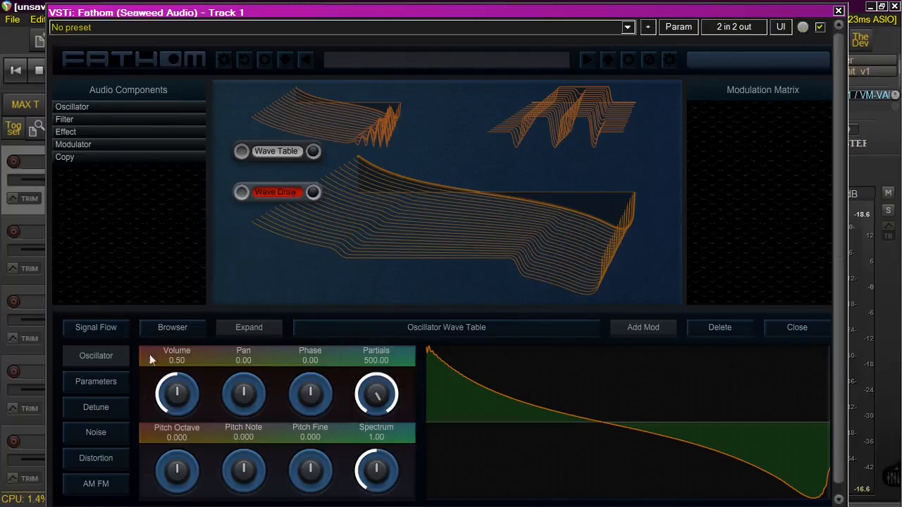
left_click(119, 381)
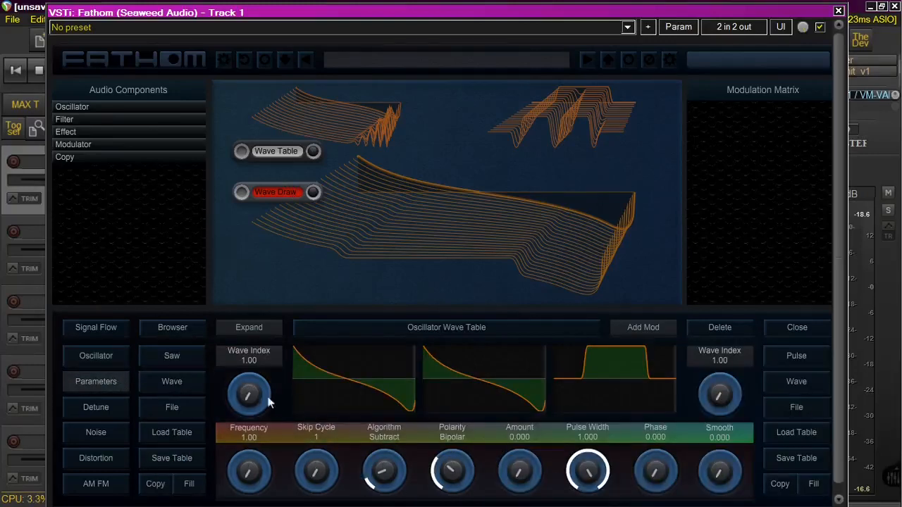
left_click_drag(262, 402, 236, 352)
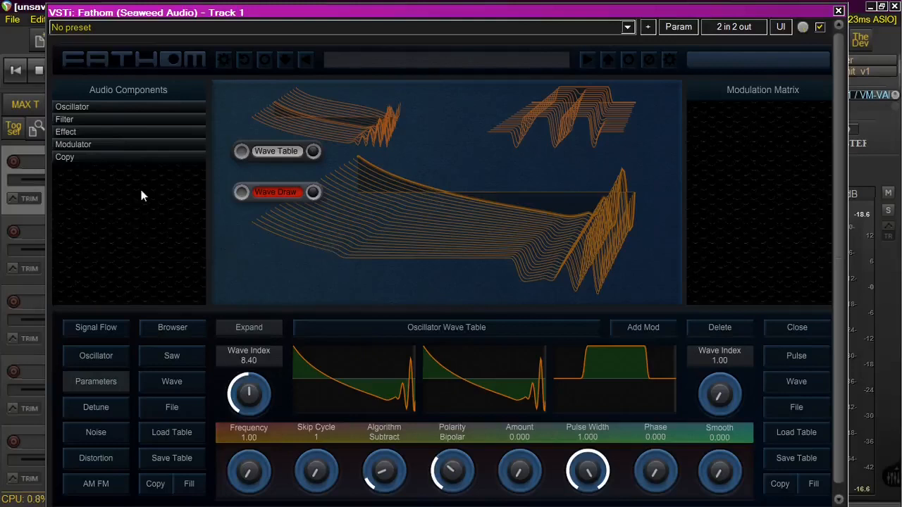
Return to the GUI Designer, choose the Side Panels, and apply texture 1 to the GUI design.
left_click(224, 61)
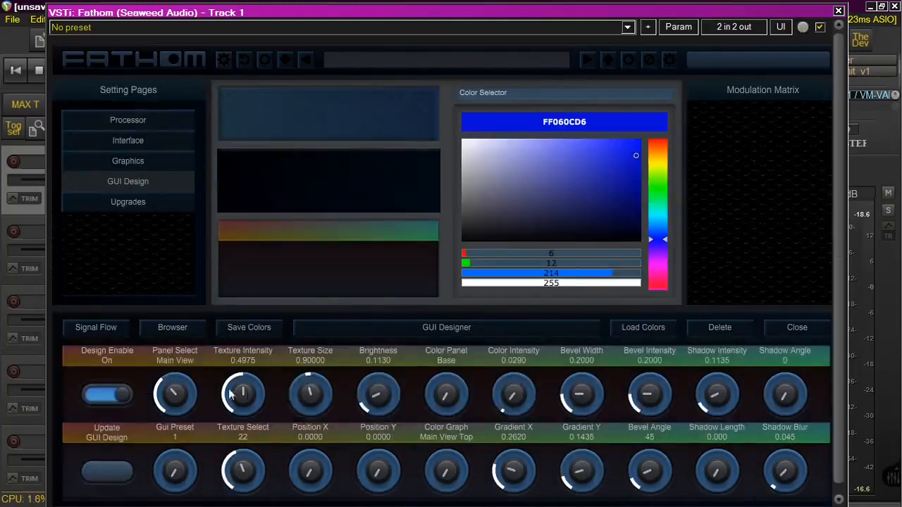
left_click_drag(175, 399, 175, 410)
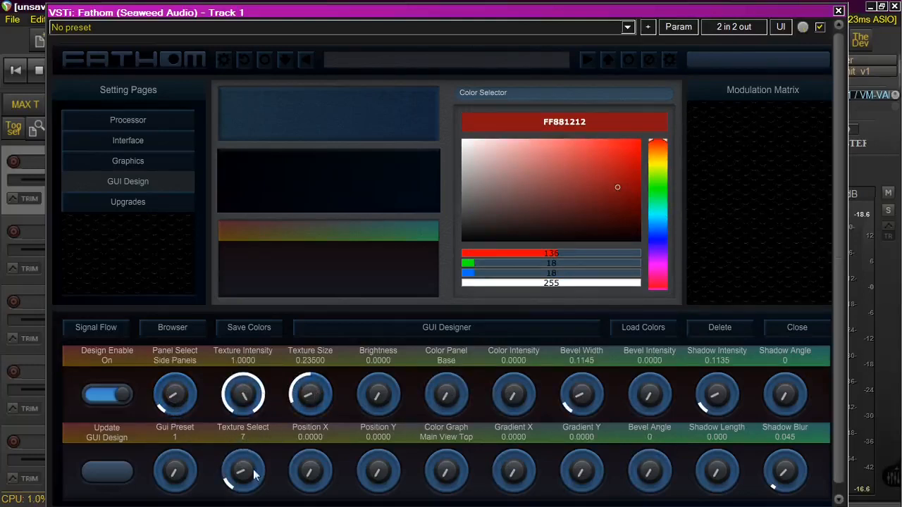
left_click_drag(244, 475, 246, 478)
scroll(245, 478, "down", 5)
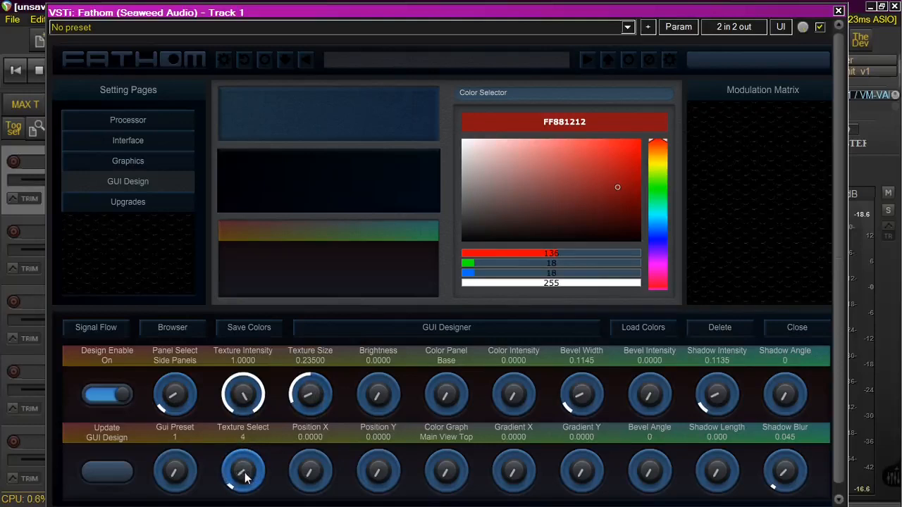
scroll(245, 478, "up", 1)
left_click(112, 479)
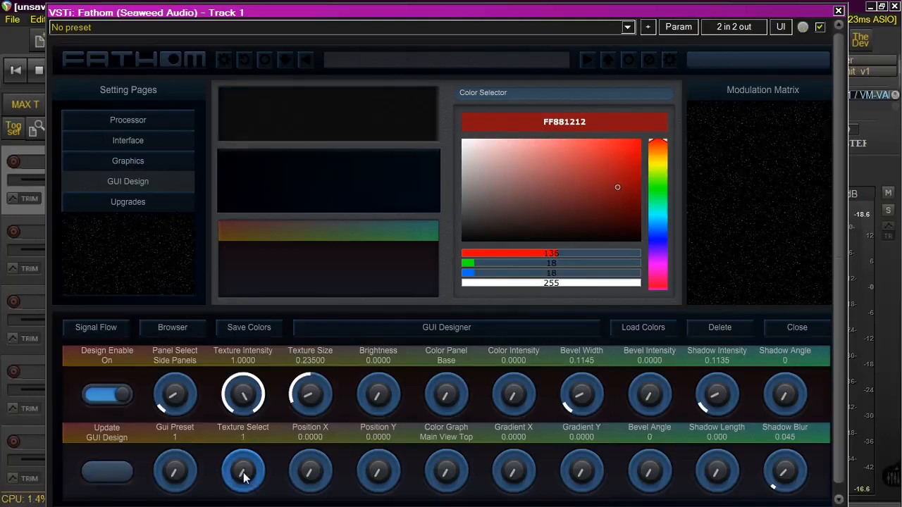
Try textures 2 and 3 on the Side Panels, updating the GUI design after each.
scroll(244, 478, "up", 1)
left_click(113, 475)
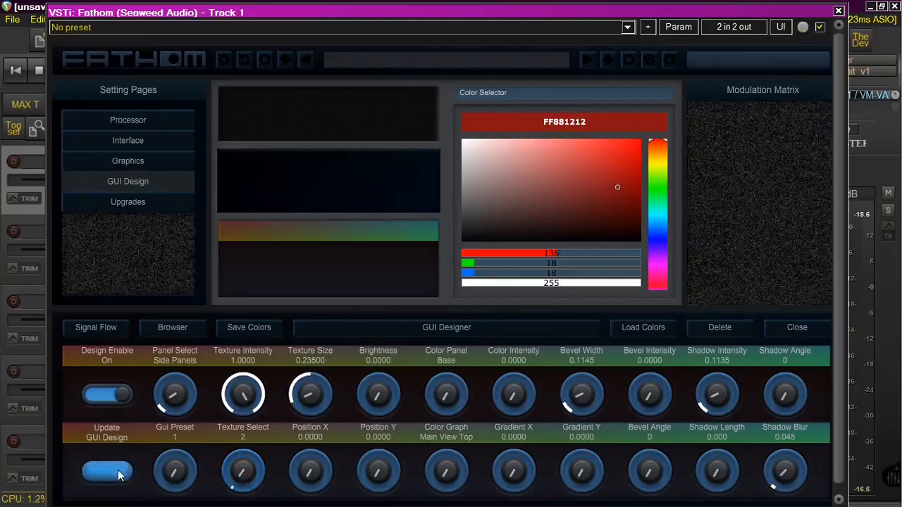
scroll(258, 471, "up", 1)
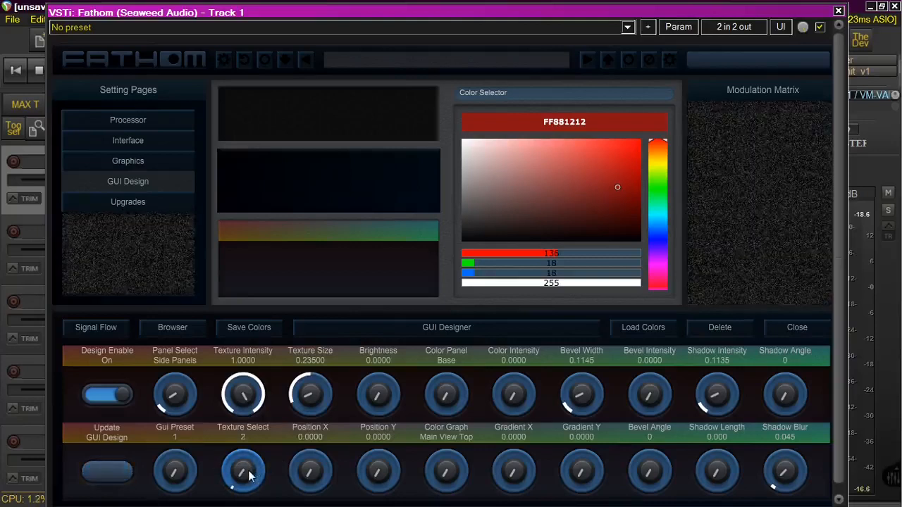
left_click(113, 471)
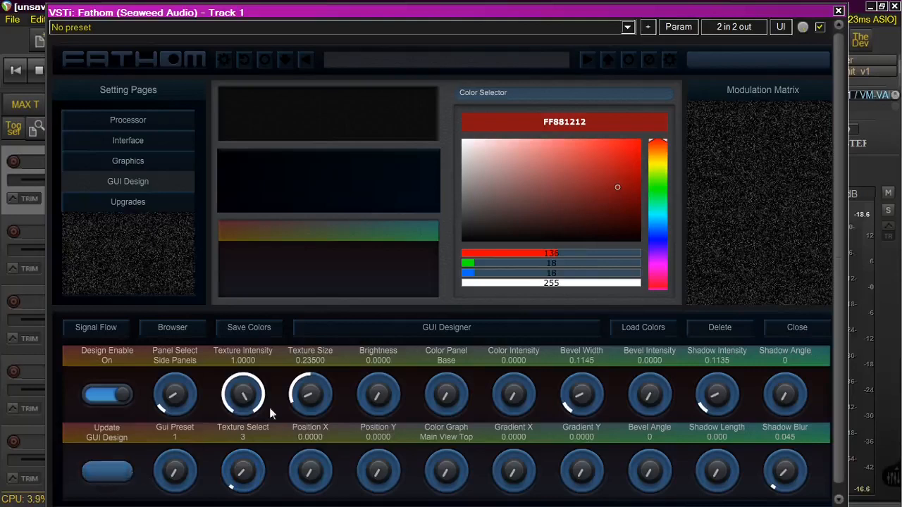
Set the Side Panels' Texture Intensity to 0.3015 and Texture Select to 4, updating the GUI design after each change.
left_click_drag(243, 391, 241, 458)
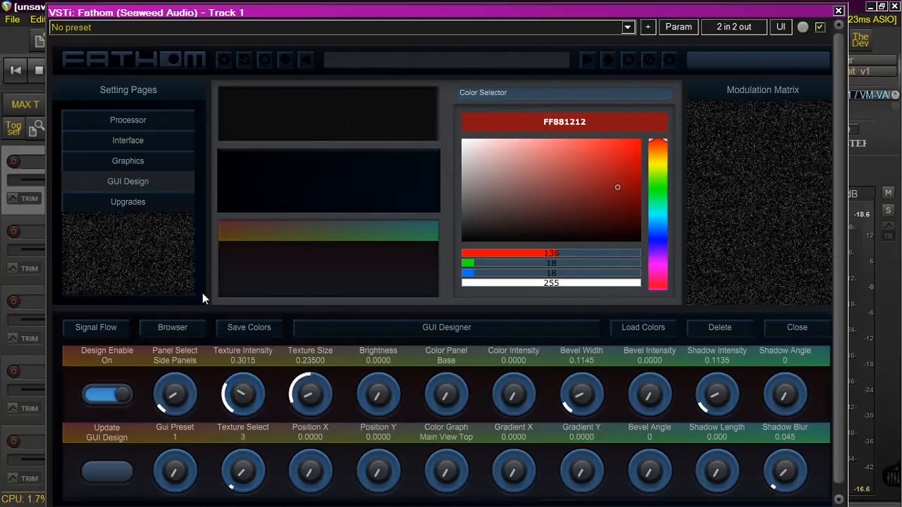
left_click(120, 476)
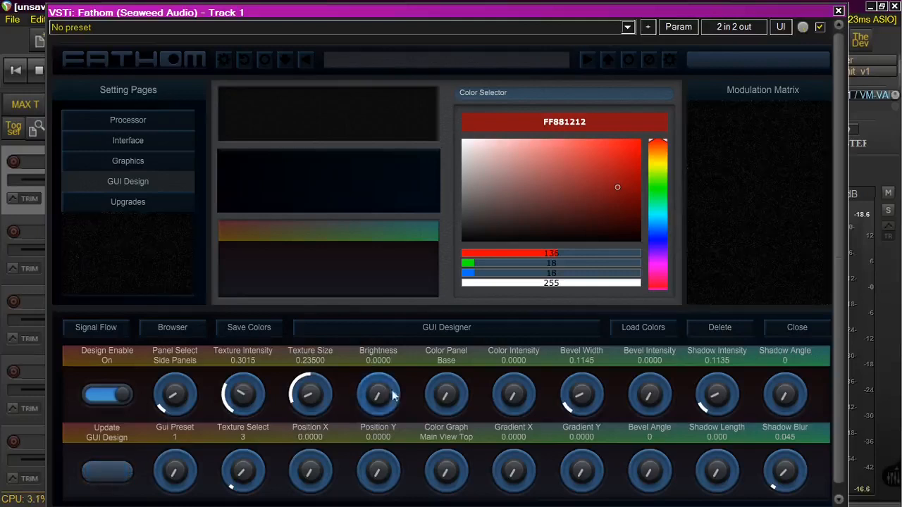
mouse_move(448, 399)
left_mouse_down()
mouse_move(446, 377)
mouse_move(446, 399)
left_mouse_up()
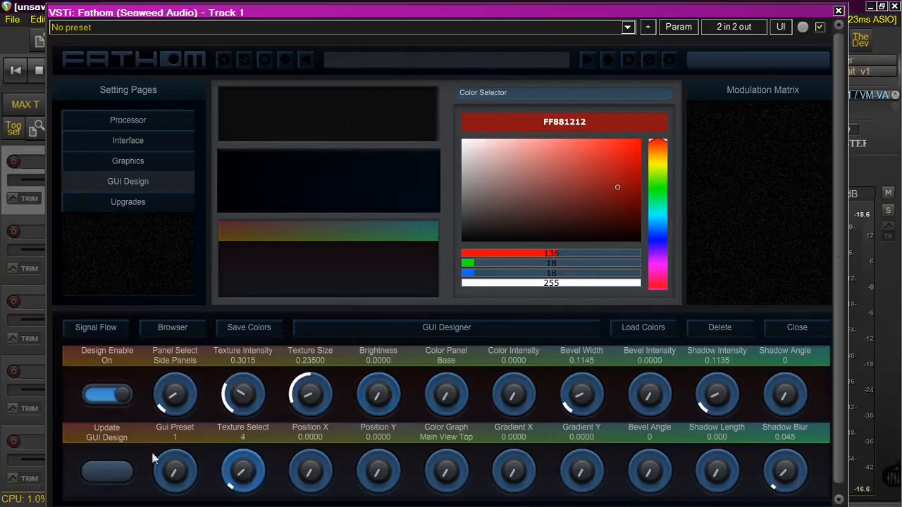
left_click(107, 473)
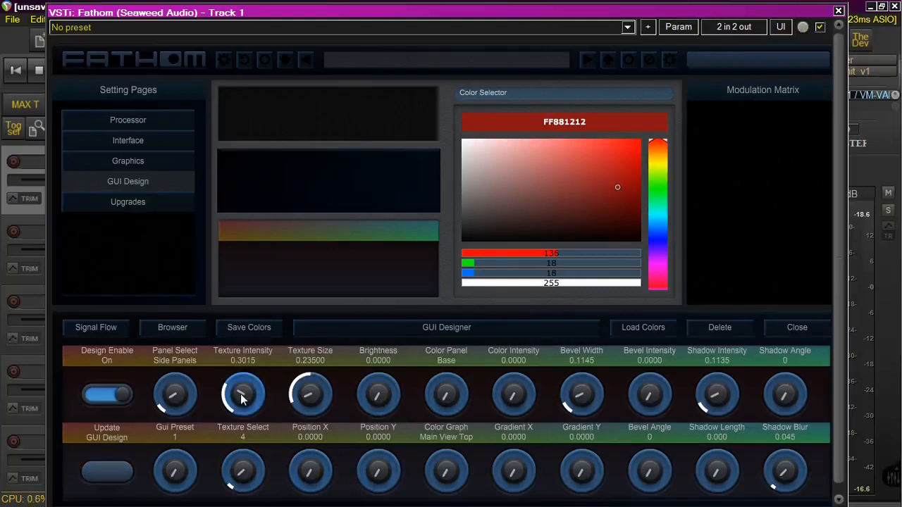
Set the Side Panels' Texture Size to 0.612 and Color Intensity to 0.5845, updating the GUI design after each change.
scroll(310, 396, "up", 3)
scroll(311, 396, "up", 6)
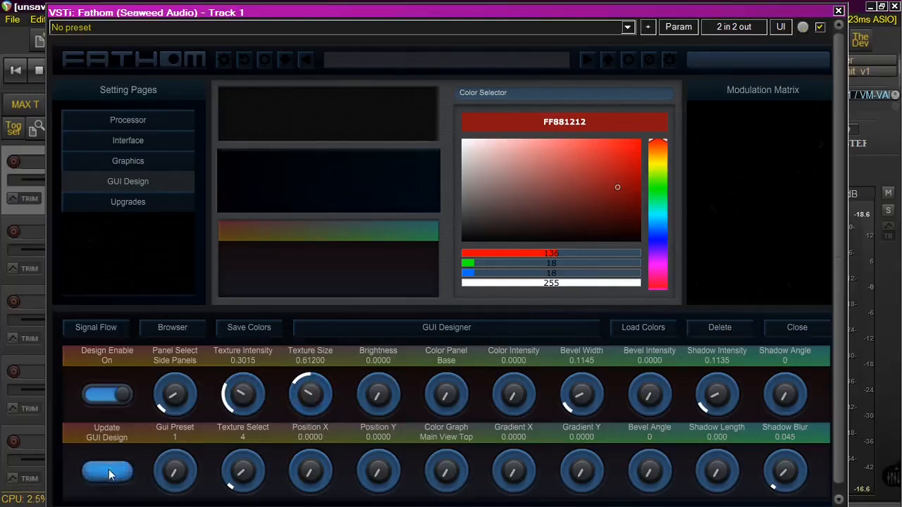
scroll(521, 398, "up", 10)
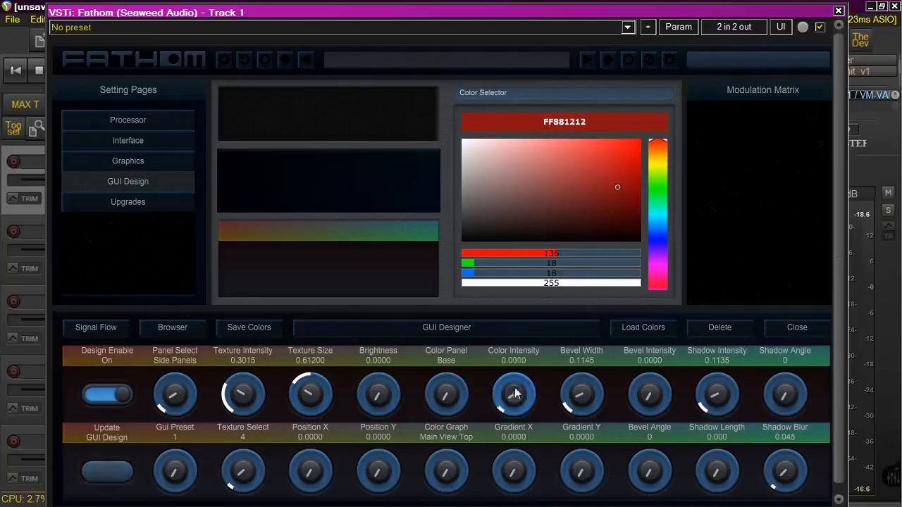
left_click(108, 470)
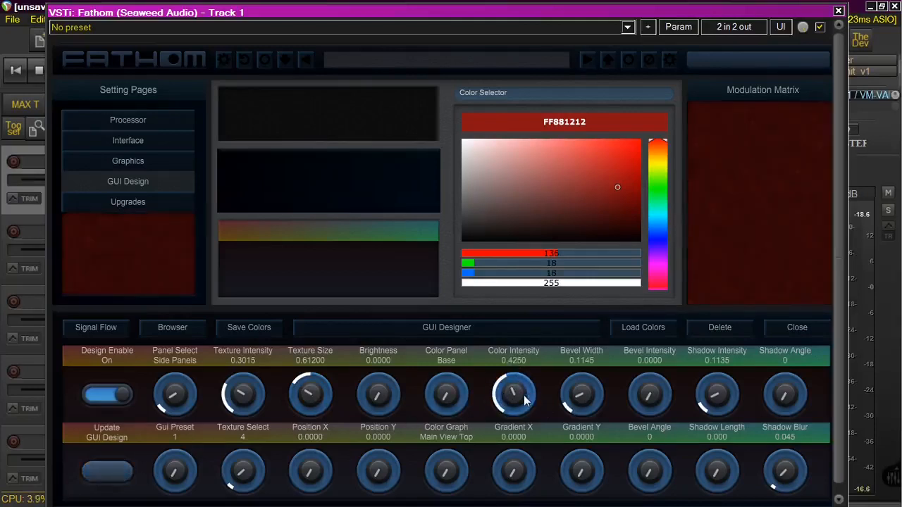
scroll(521, 401, "up", 4)
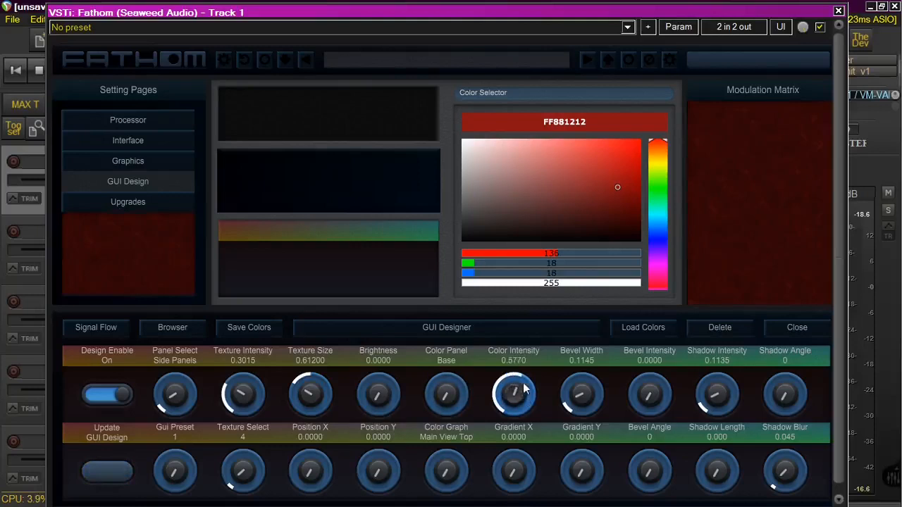
left_click(107, 471)
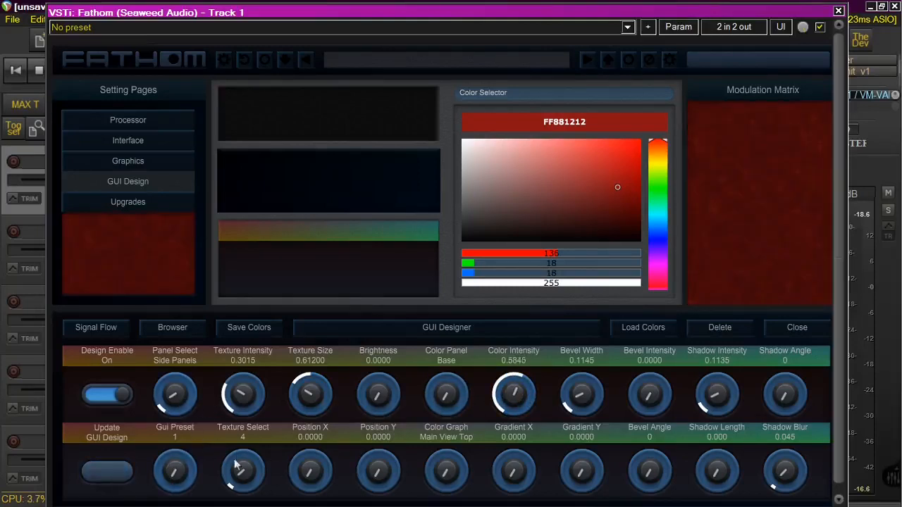
Set the Side Panels' Texture Select to 5, Texture Intensity to 0.3925 and Texture Size to 1.6225, and update the GUI design.
left_click(107, 473)
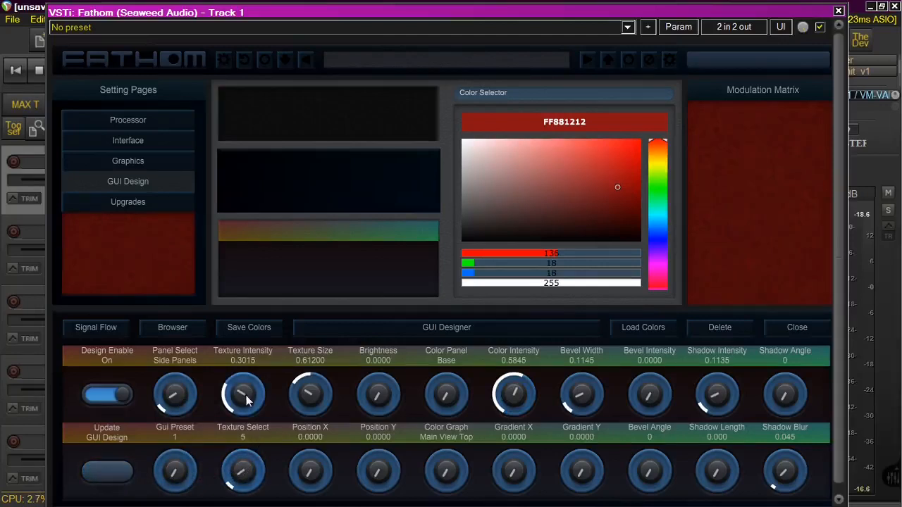
left_click_drag(246, 397, 322, 352)
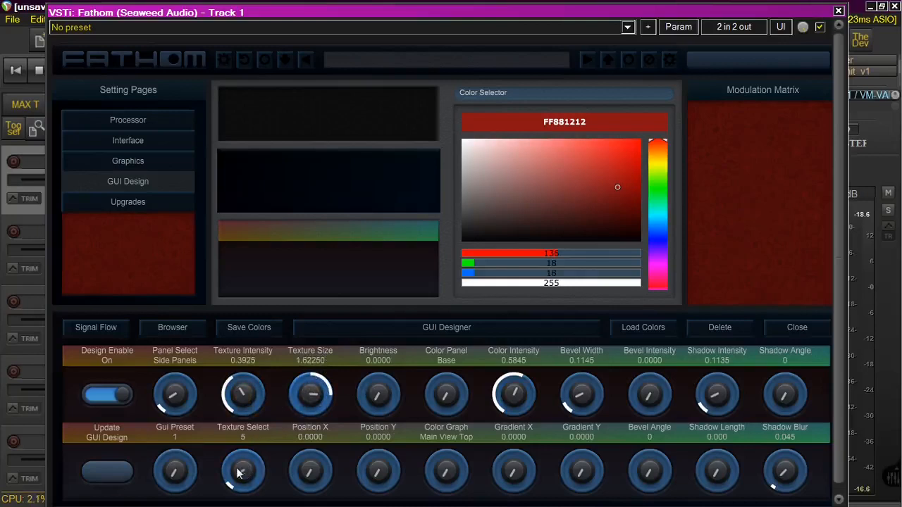
left_click(100, 473)
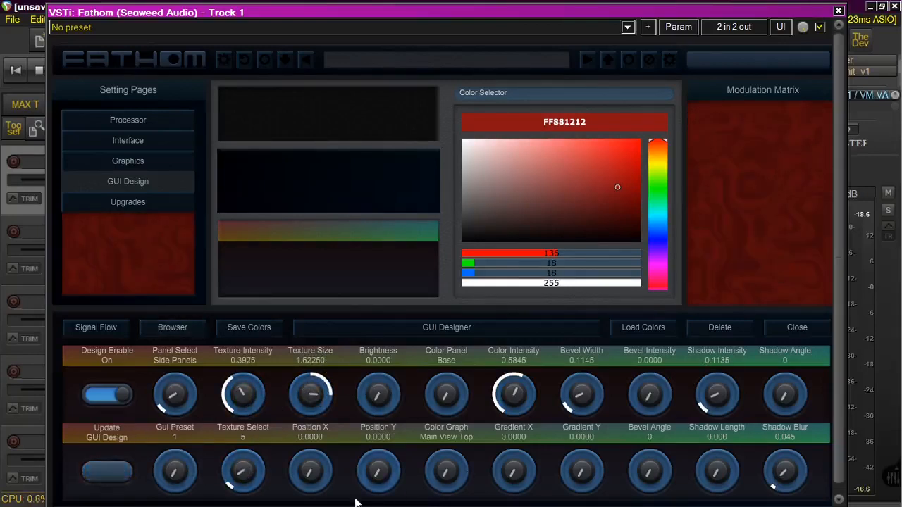
Try texture 3 on the Side Panels and update the GUI design.
mouse_move(248, 469)
left_mouse_down()
mouse_move(253, 479)
mouse_move(251, 471)
left_mouse_up()
left_click(106, 471)
left_click(109, 472)
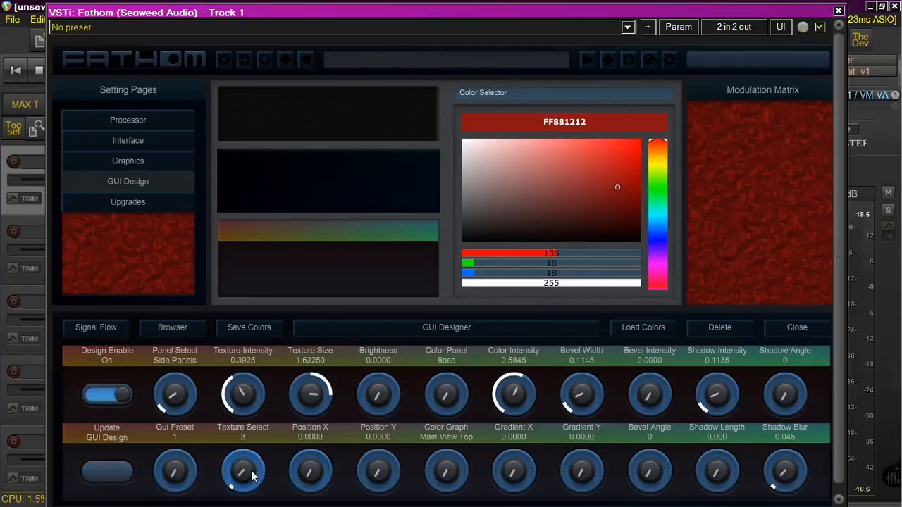
left_click(105, 472)
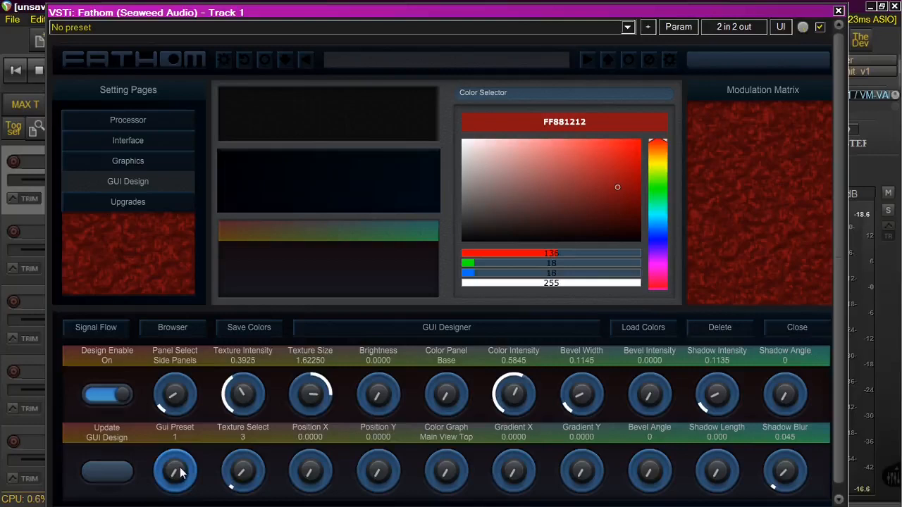
Apply texture 6 to the Side Panels and reduce the Texture Size to 0.9925, updating the GUI design after each change.
scroll(181, 474, "up", 1)
scroll(181, 473, "down", 1)
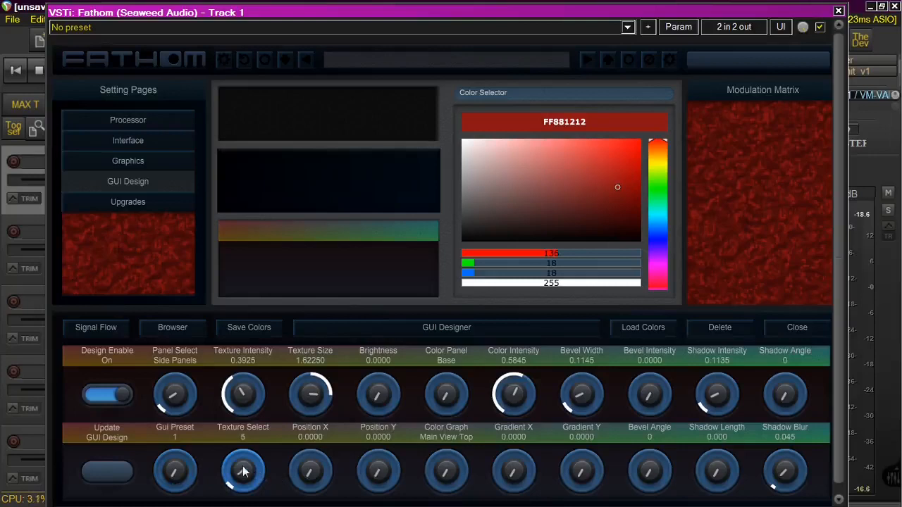
scroll(244, 473, "up", 1)
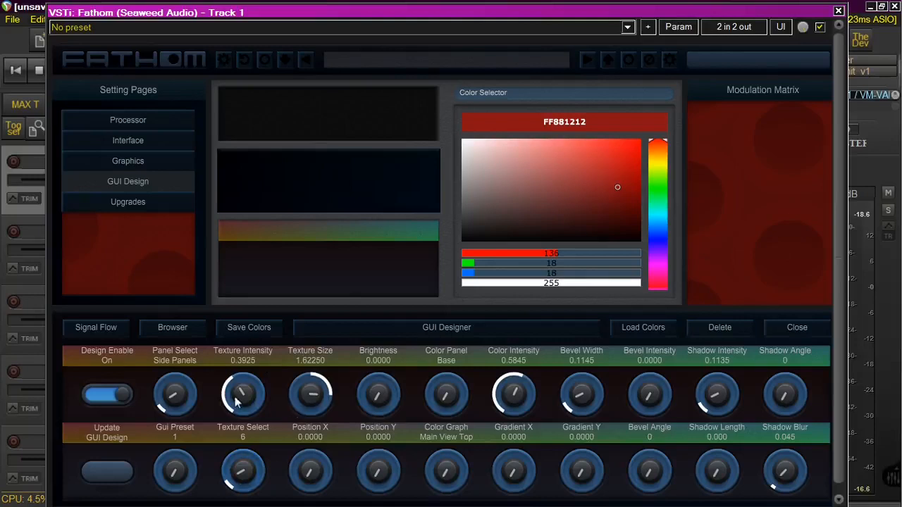
left_click_drag(311, 392, 311, 410)
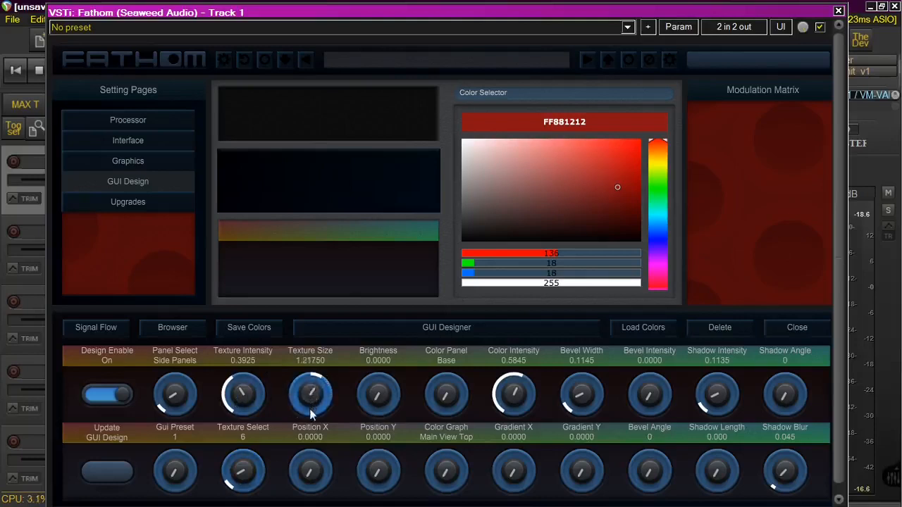
left_click(112, 474)
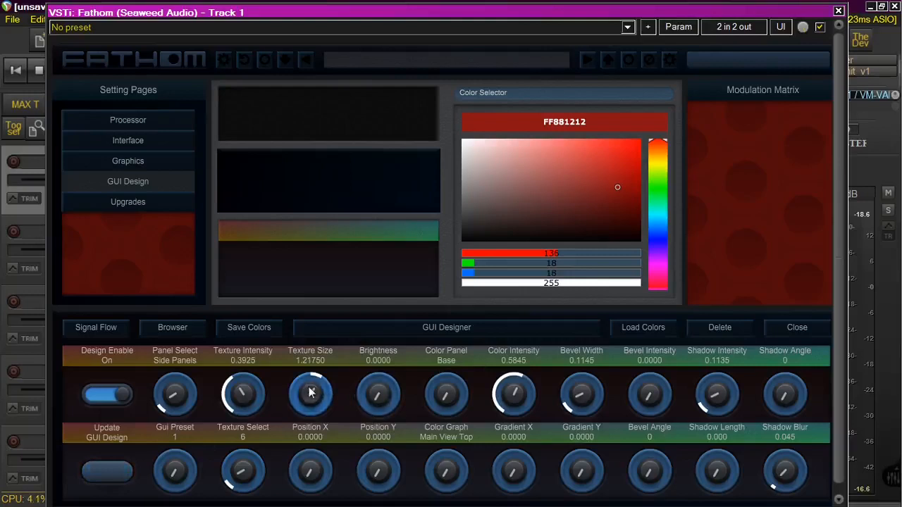
left_click_drag(311, 392, 311, 407)
left_click(109, 471)
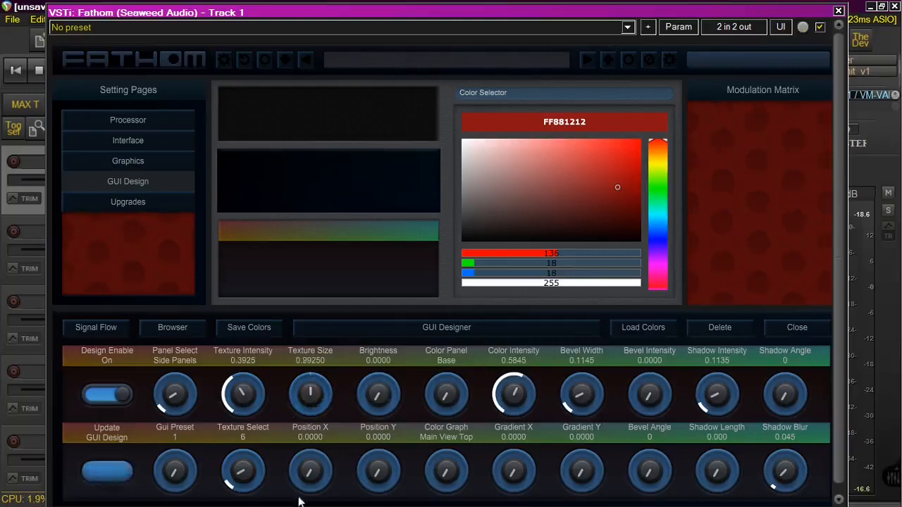
Try textures 8, 13 and 15 on the Side Panels, updating the GUI design after each selection.
scroll(243, 471, "up", 1)
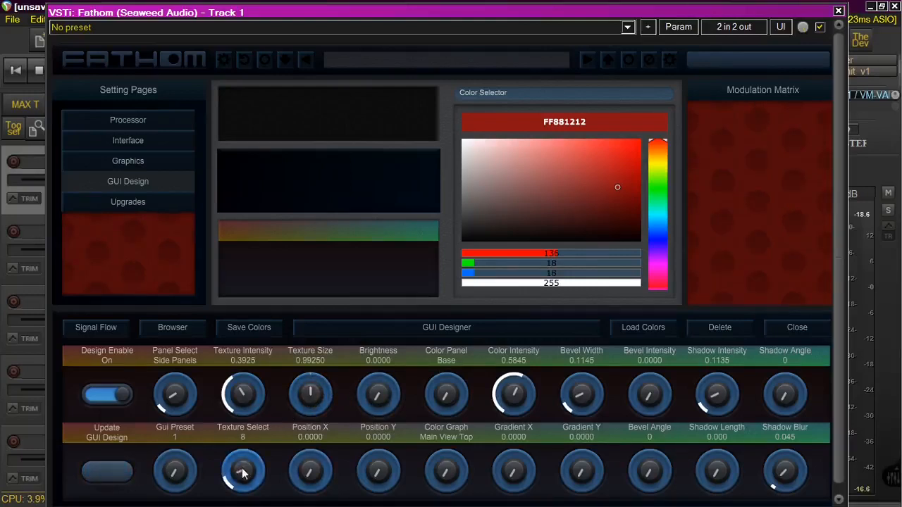
left_click(113, 469)
scroll(242, 472, "up", 3)
left_click(104, 472)
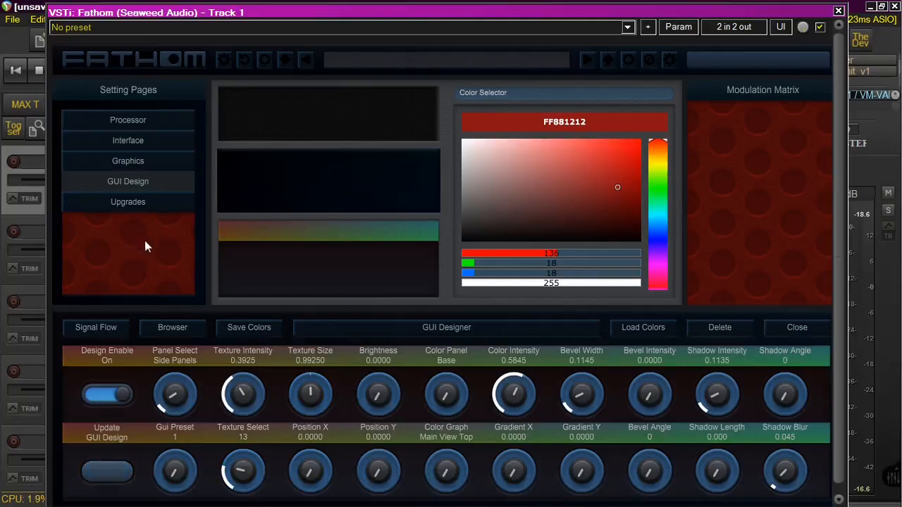
scroll(247, 472, "up", 1)
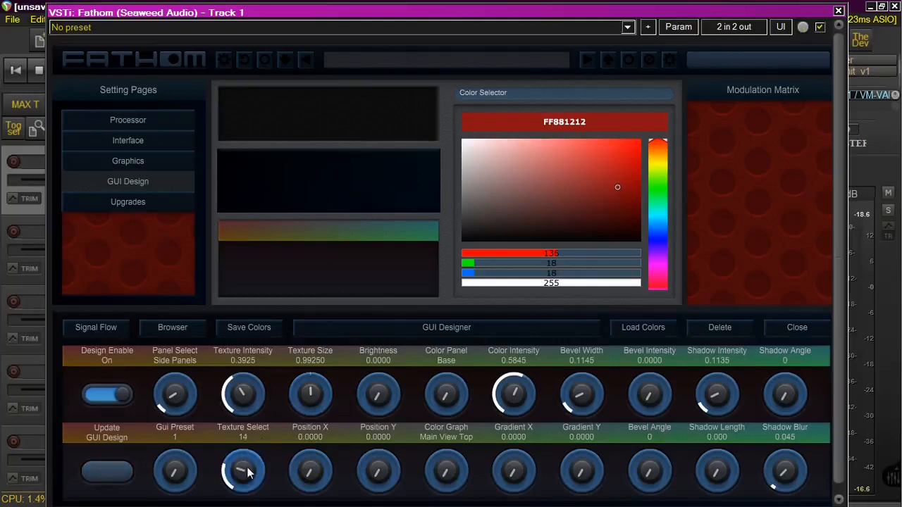
scroll(246, 473, "up", 1)
left_click(116, 474)
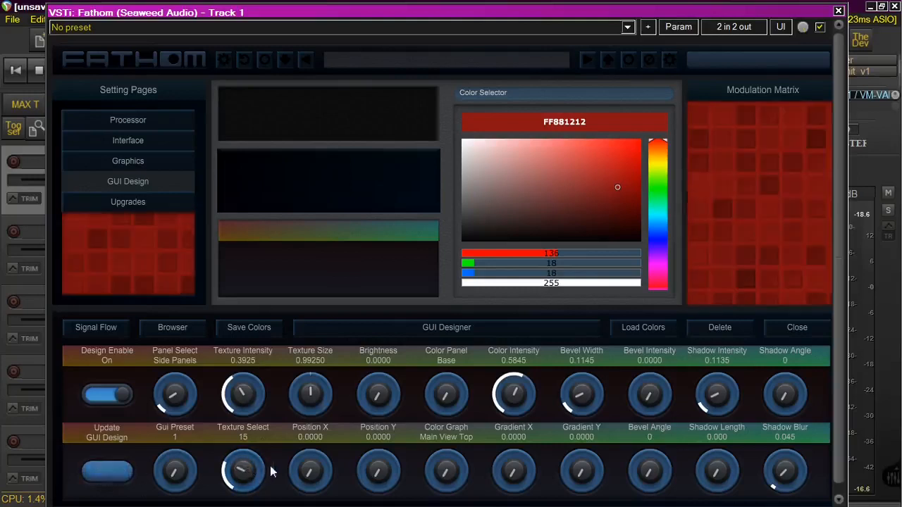
Try textures 17 and 18 on the Side Panels, and settle on texture 20, updating the GUI design after each.
scroll(246, 470, "up", 2)
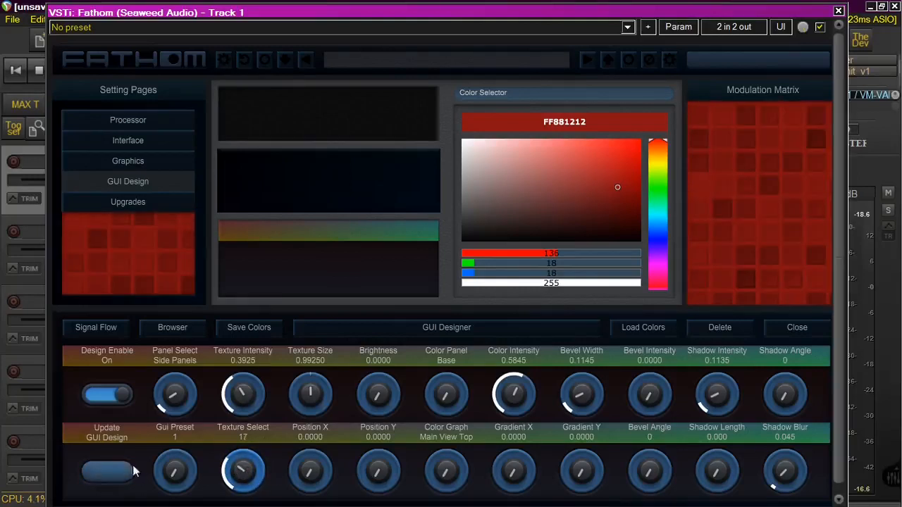
left_click(100, 475)
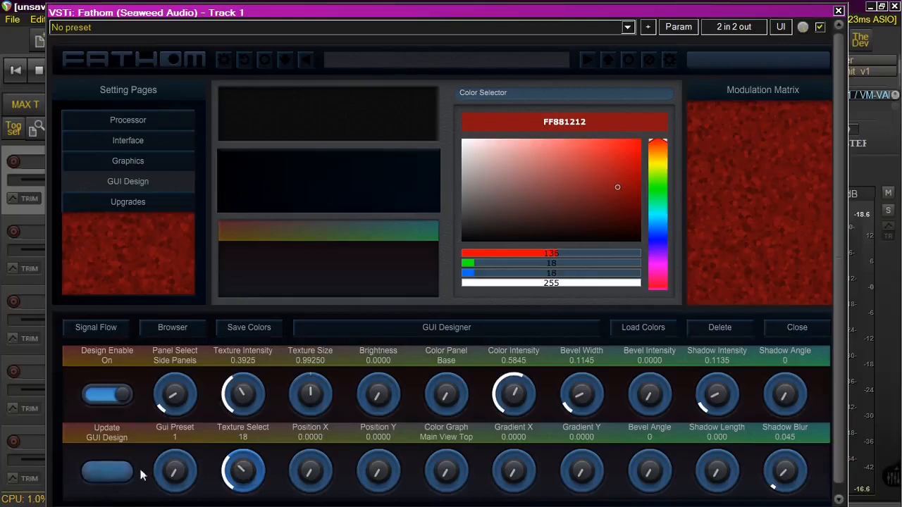
scroll(243, 477, "up", 1)
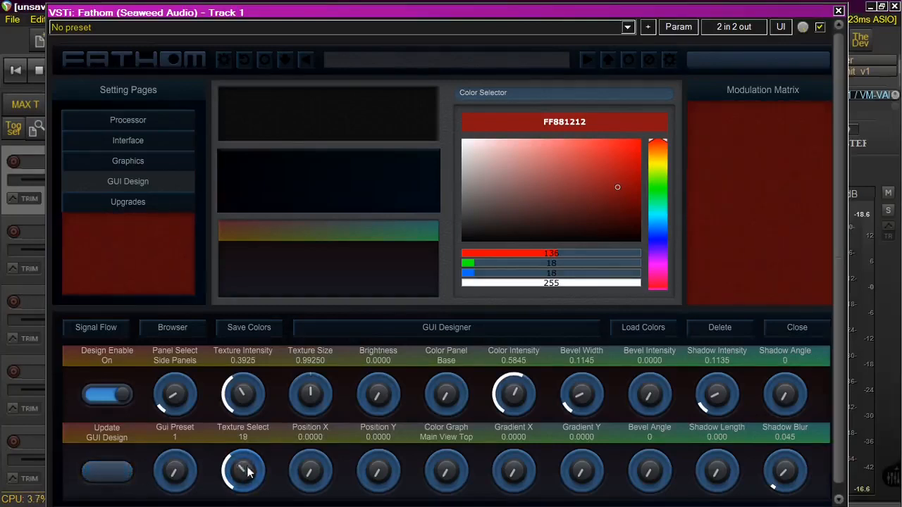
scroll(245, 474, "up", 1)
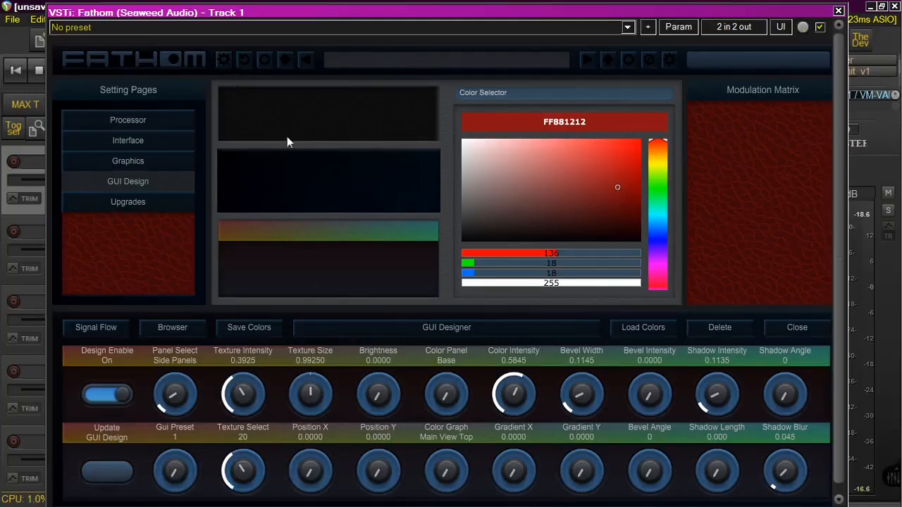
Preview the design in the signal flow view, expanding the Oscillator and Alias Free component lists and collapsing them again.
left_click(234, 67)
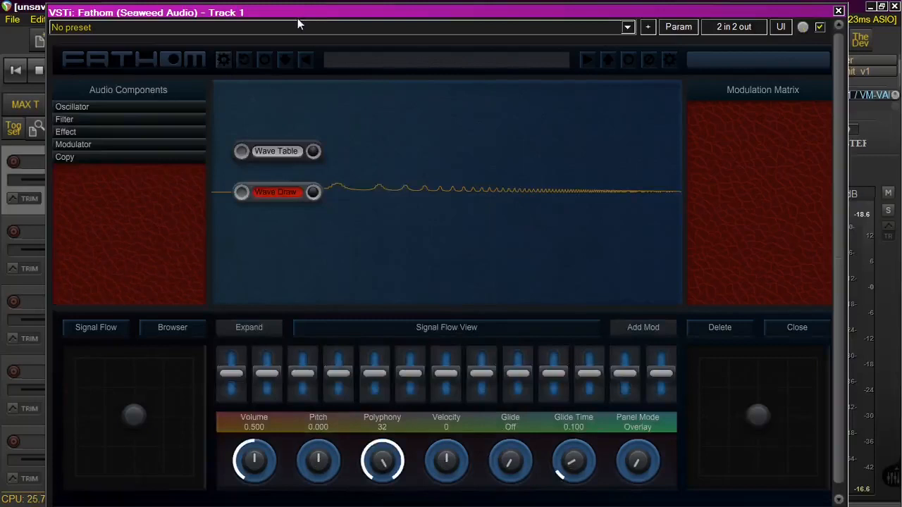
left_click(103, 109)
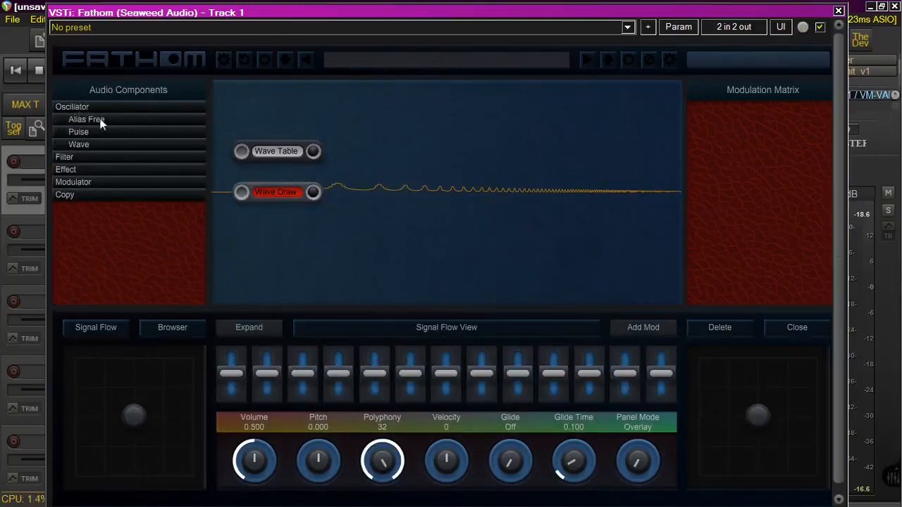
left_click(99, 120)
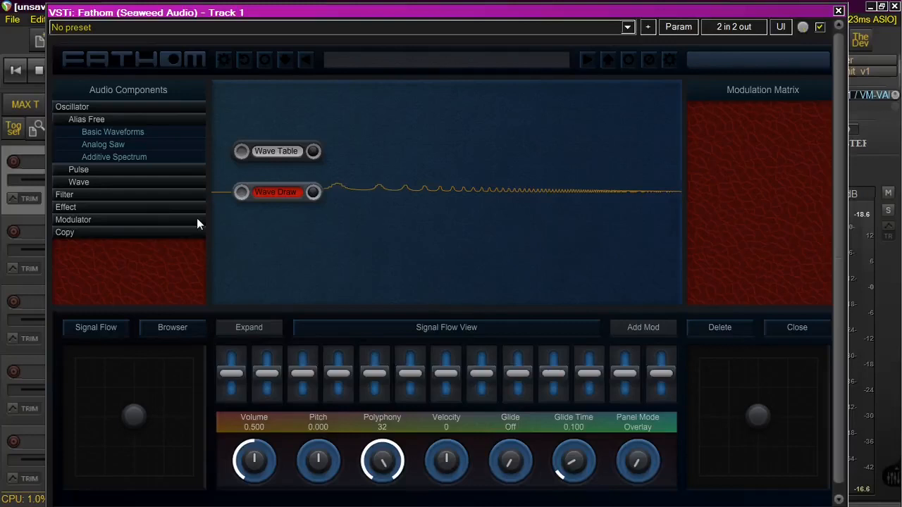
left_click(120, 106)
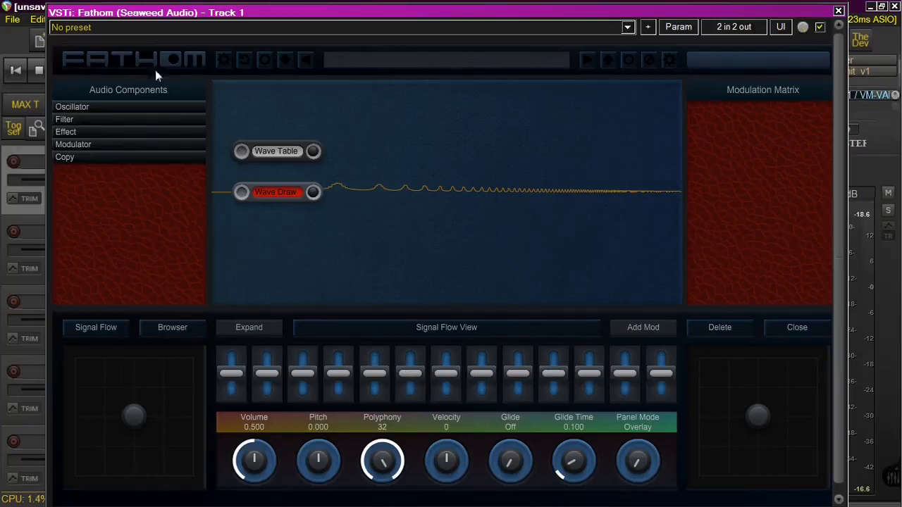
Return to the GUI Designer, preview GUI Presets 2 through 6, and switch back to preset 1.
left_click(224, 62)
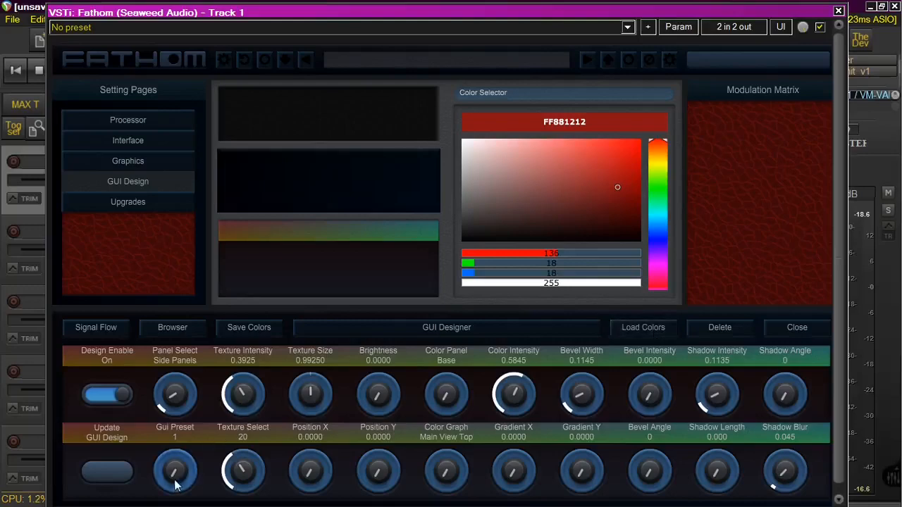
scroll(175, 483, "up", 2)
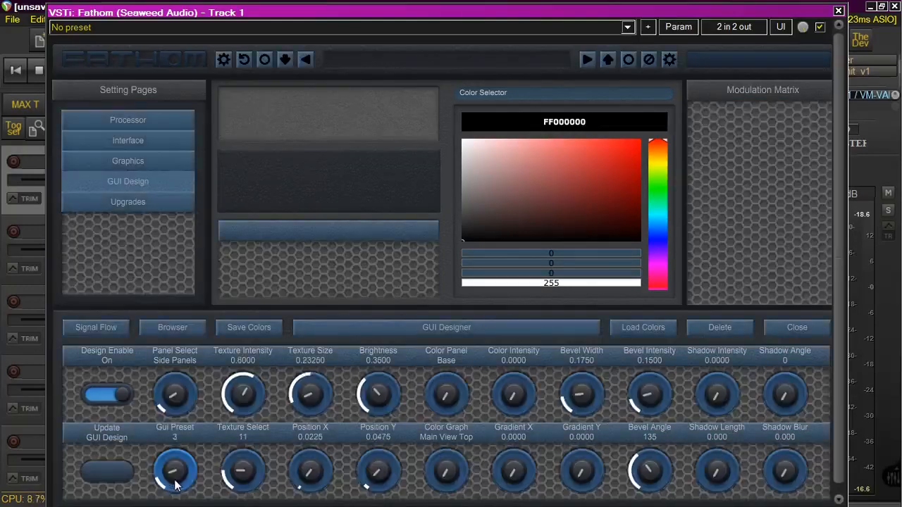
scroll(174, 483, "down", 1)
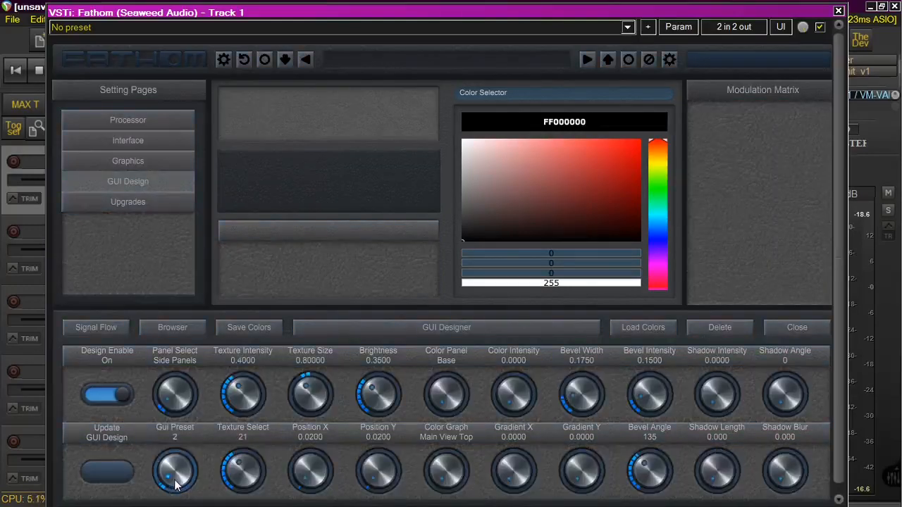
scroll(175, 483, "up", 1)
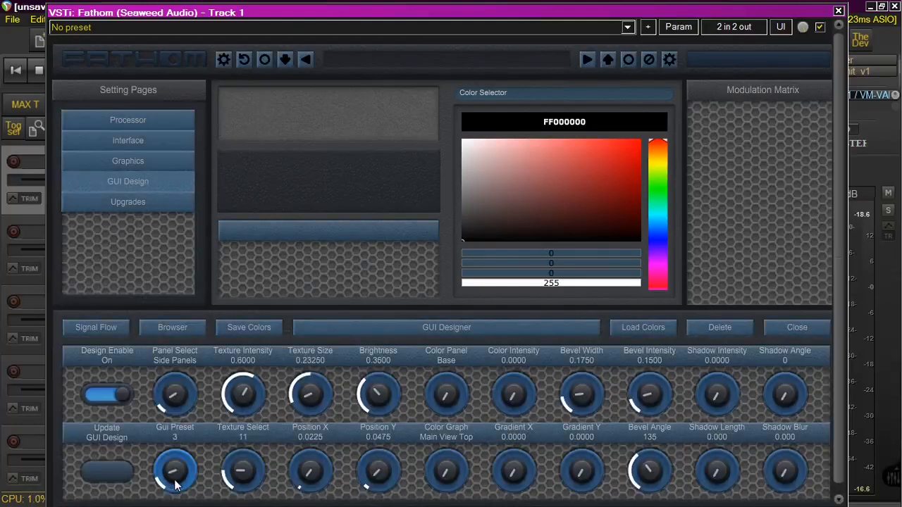
scroll(176, 485, "up", 1)
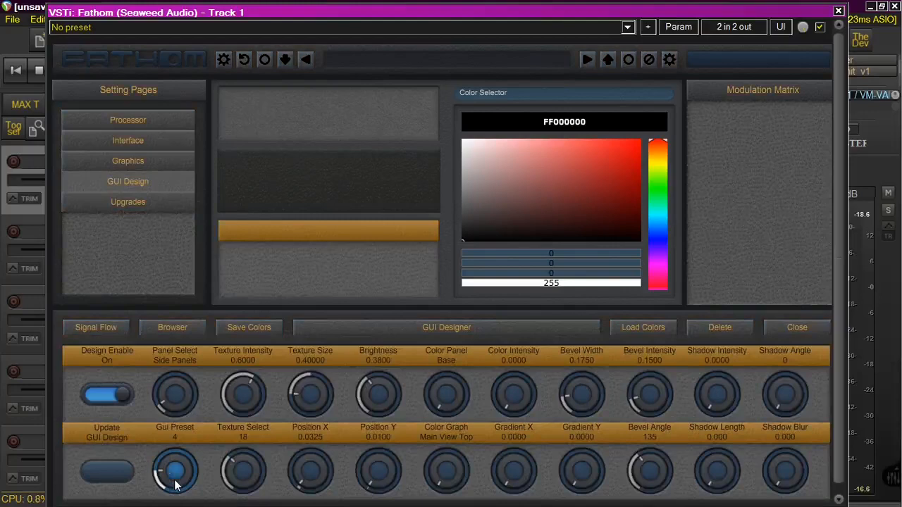
scroll(176, 485, "up", 1)
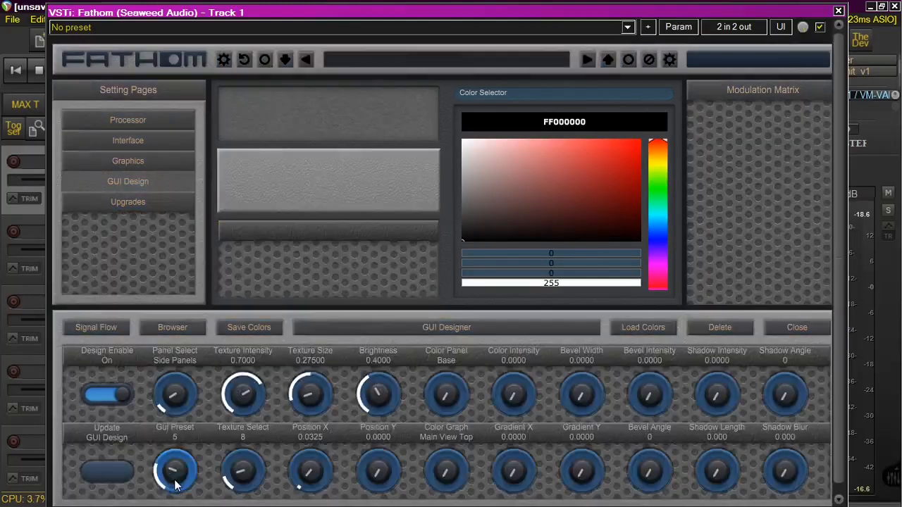
scroll(177, 484, "up", 1)
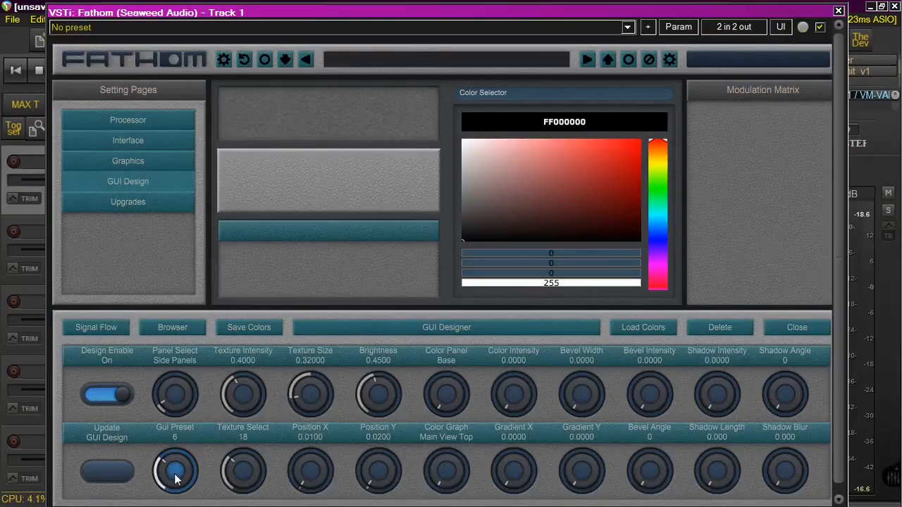
scroll(177, 480, "down", 5)
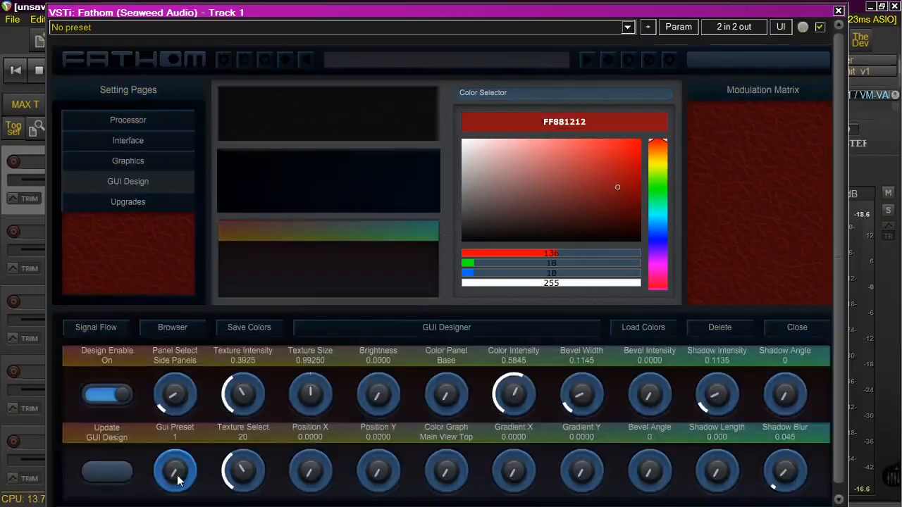
Compare GUI Presets 1 and 2 by switching between them, and jump ahead to GUI Preset 16.
scroll(178, 481, "up", 1)
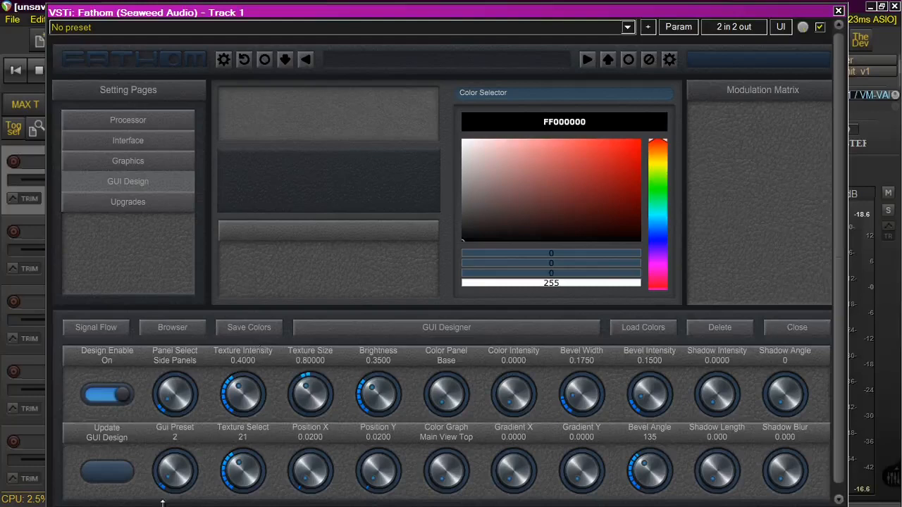
scroll(175, 478, "down", 1)
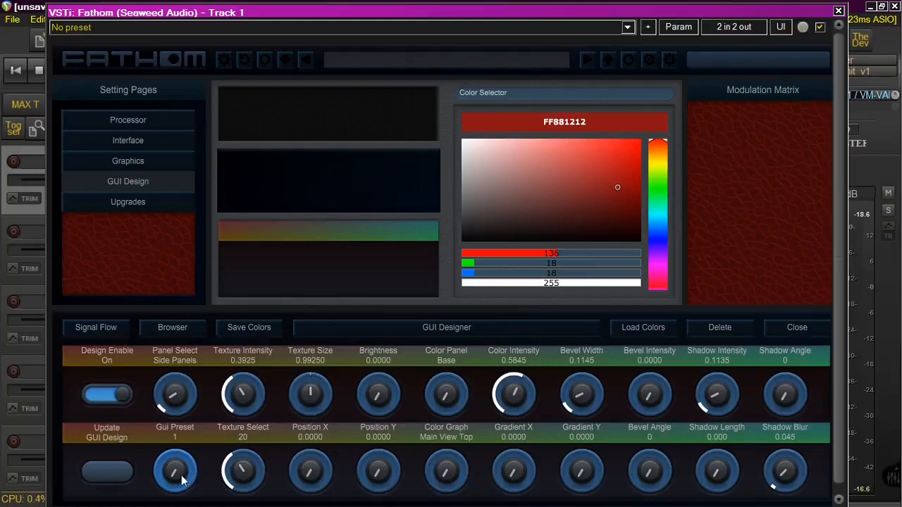
scroll(182, 479, "up", 1)
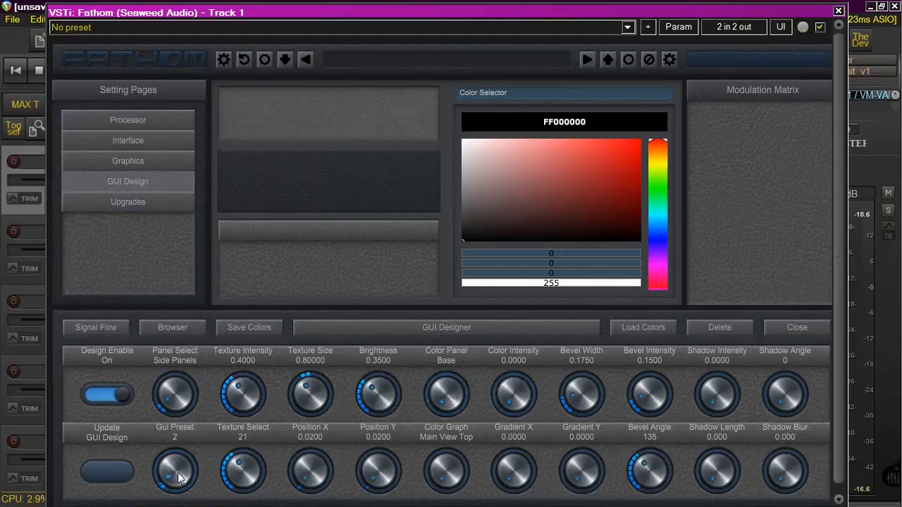
left_click_drag(177, 474, 188, 377)
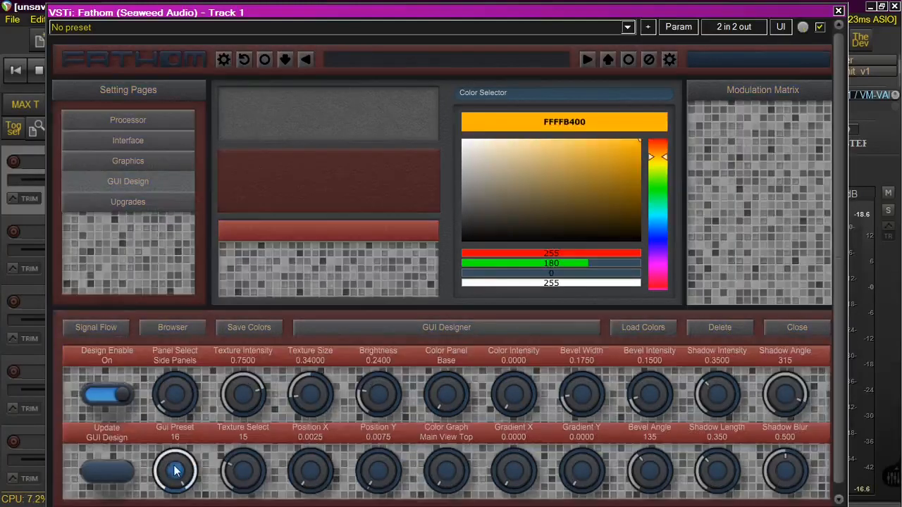
Preview the GUI presets one after another in descending order from 15 to 9.
scroll(175, 468, "down", 1)
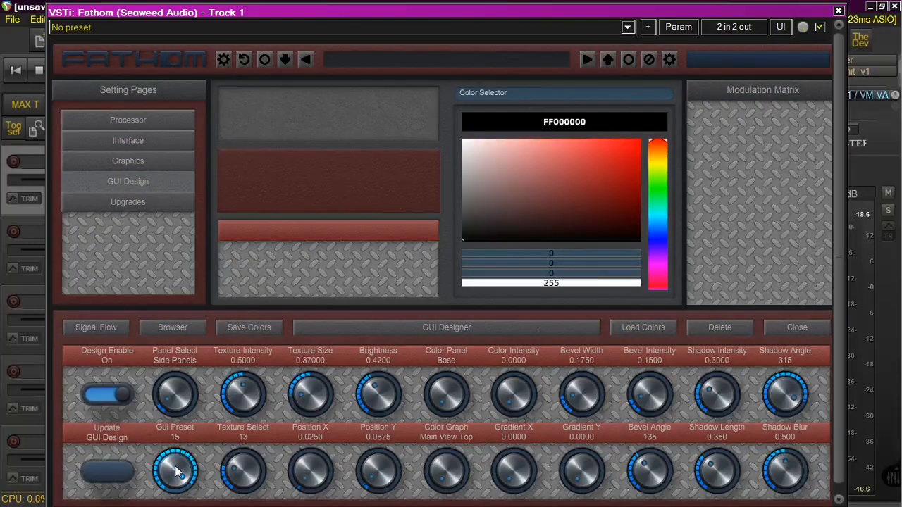
scroll(176, 468, "down", 1)
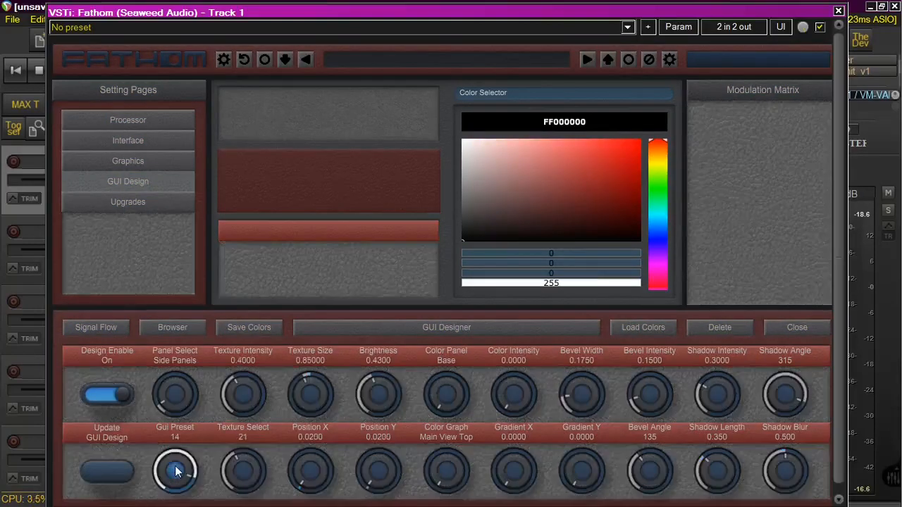
scroll(175, 471, "down", 2)
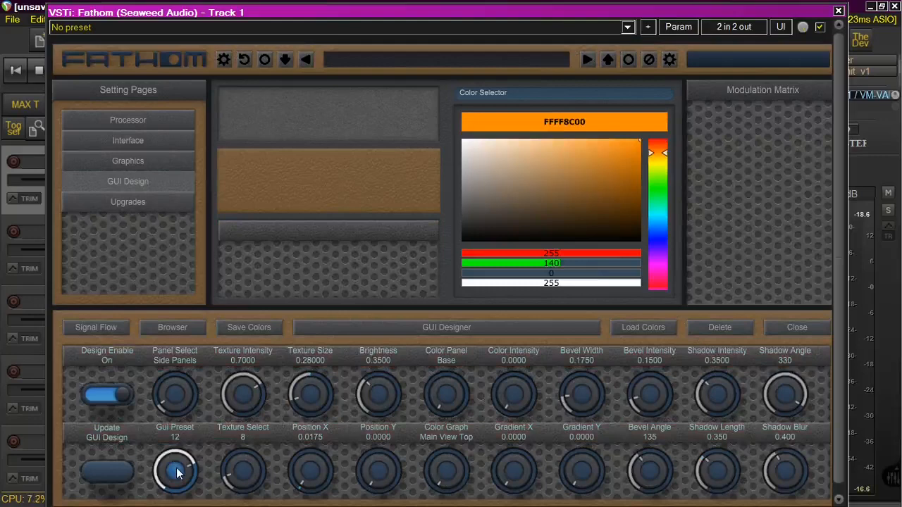
scroll(176, 473, "down", 2)
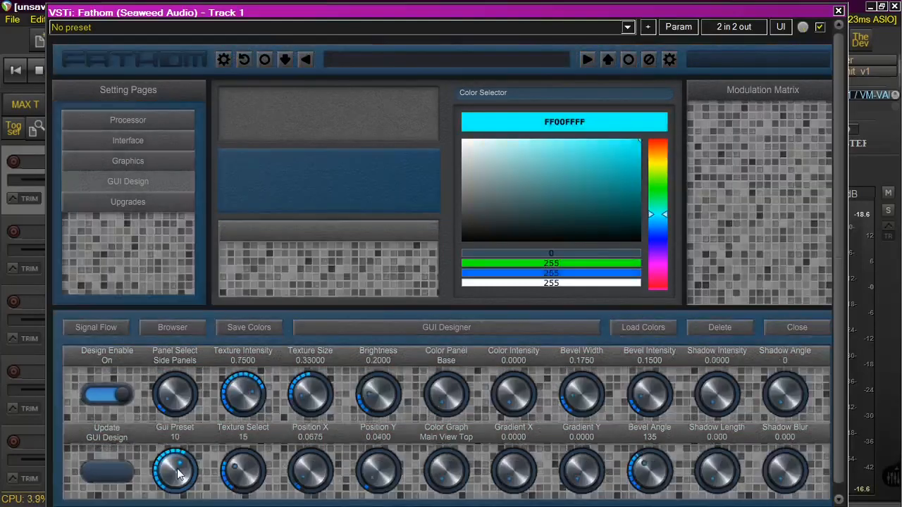
scroll(177, 474, "down", 1)
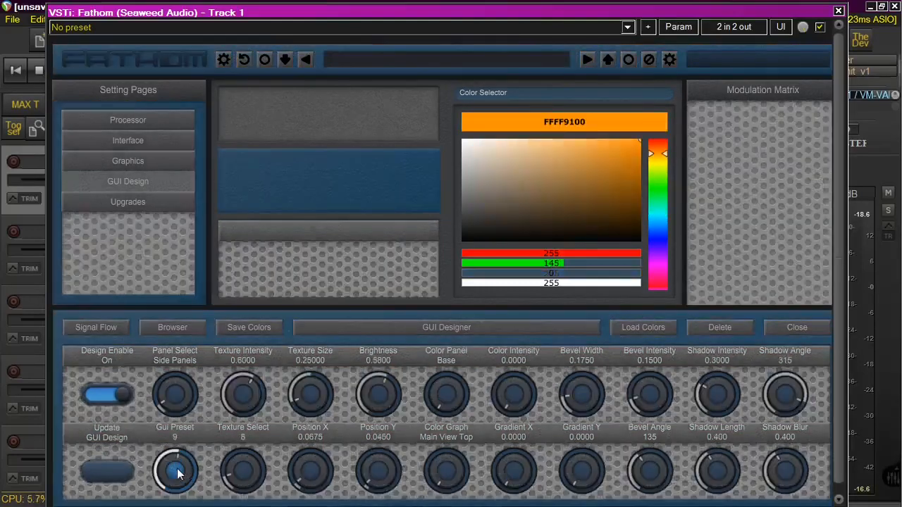
Continue previewing GUI presets in descending order from 8 down to 5.
scroll(177, 474, "down", 1)
scroll(177, 473, "up", 1)
scroll(178, 474, "down", 1)
scroll(179, 475, "down", 2)
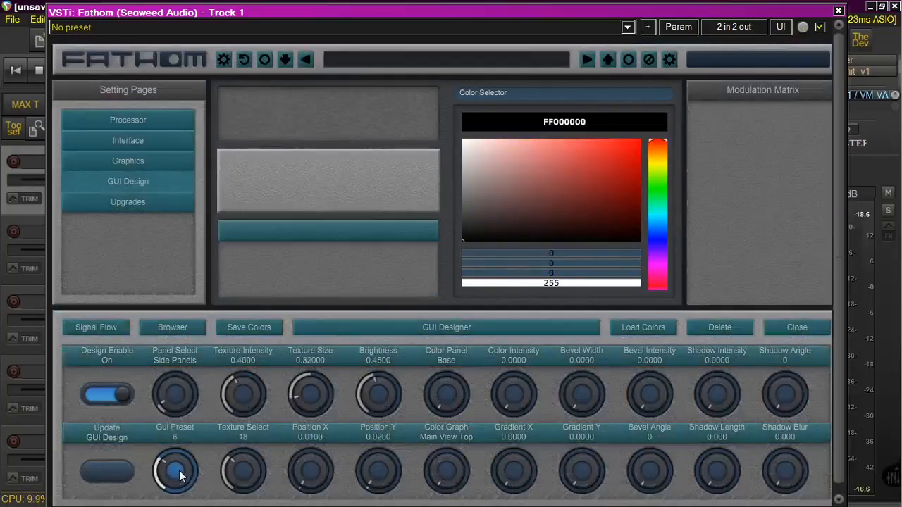
scroll(179, 476, "down", 1)
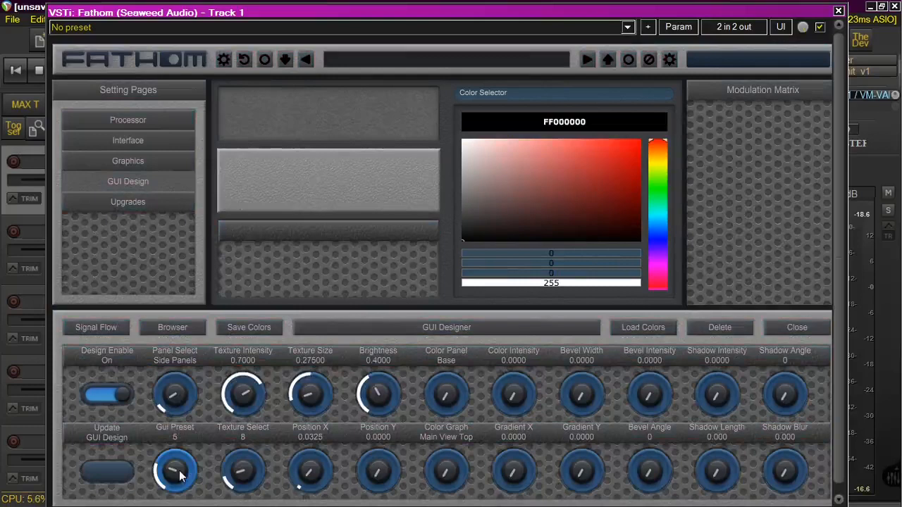
Compare GUI Presets 6 and 5 by switching back and forth, ending on preset 5.
scroll(179, 476, "up", 1)
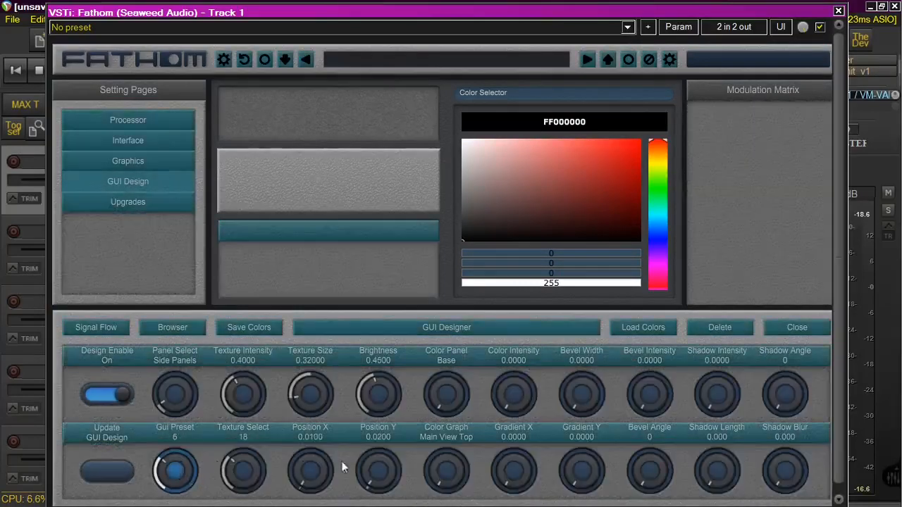
scroll(184, 466, "down", 1)
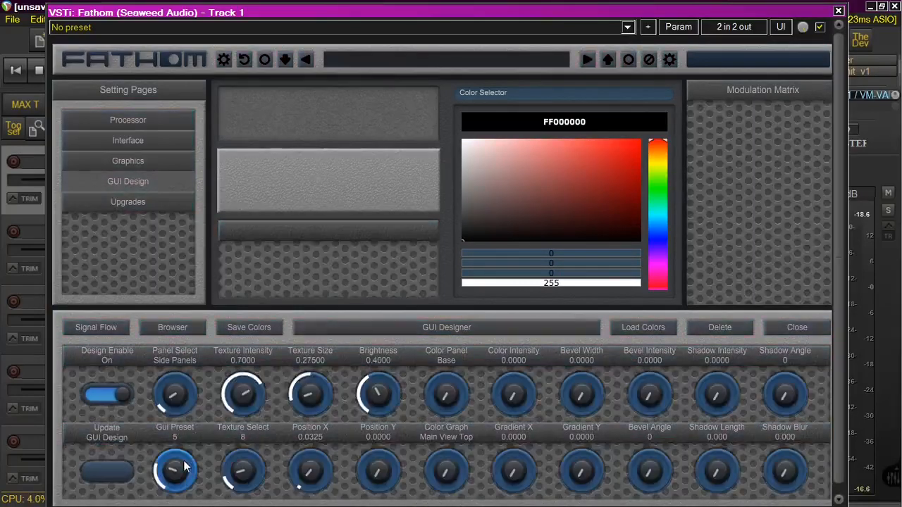
scroll(185, 467, "up", 1)
scroll(185, 467, "down", 1)
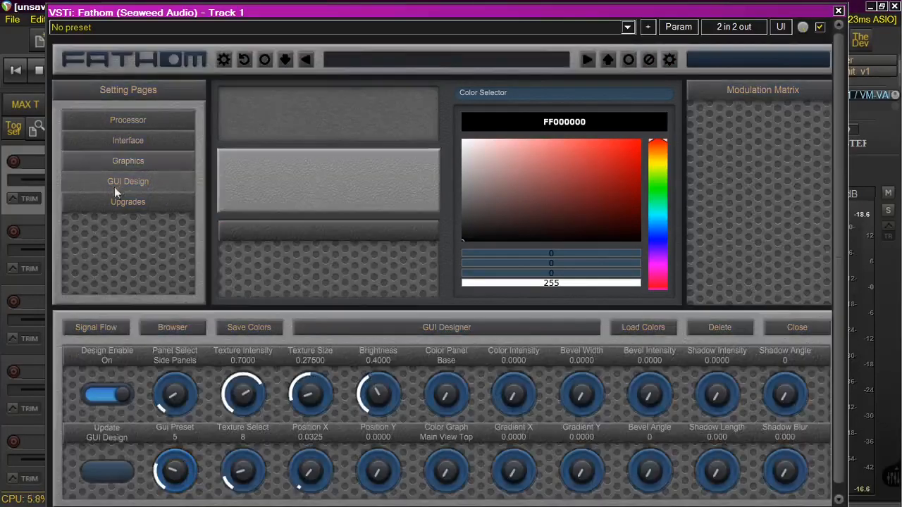
On the Graphics settings page, try the Hi-Fi dial style and switch back to the Factory dials.
left_click(161, 159)
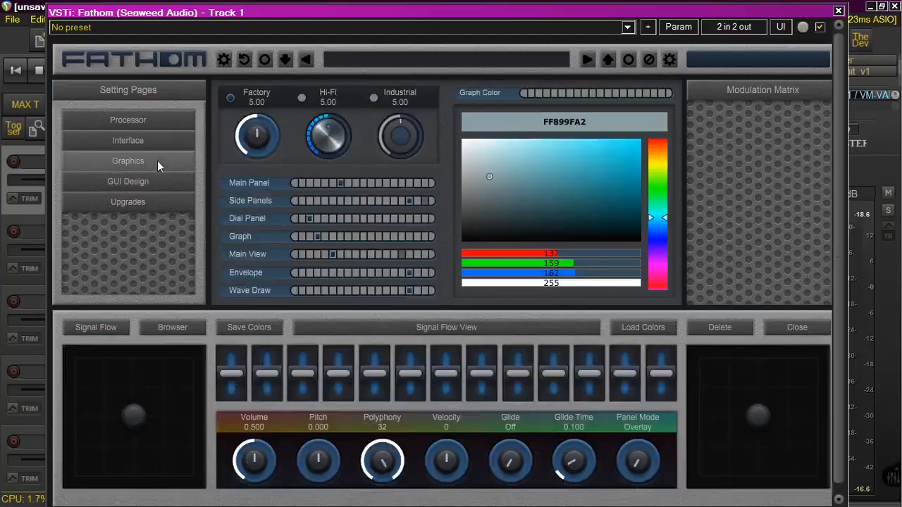
left_click(302, 99)
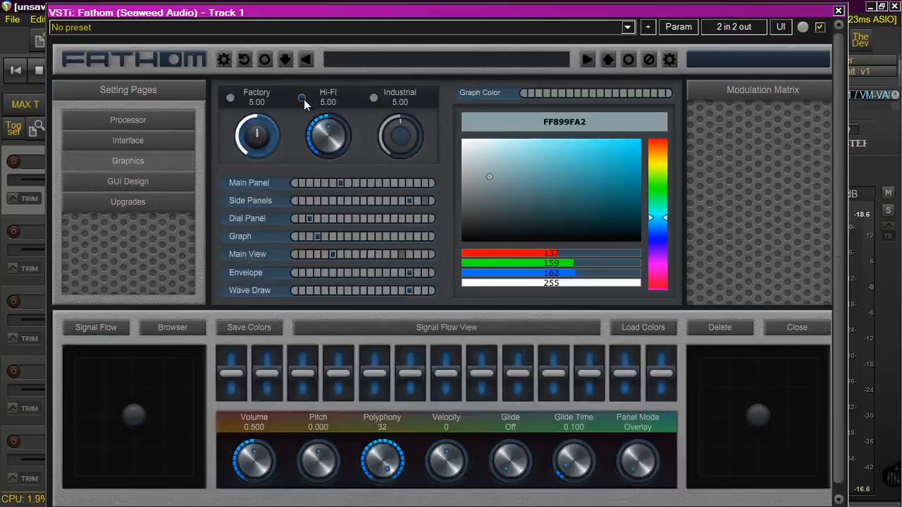
left_click(231, 99)
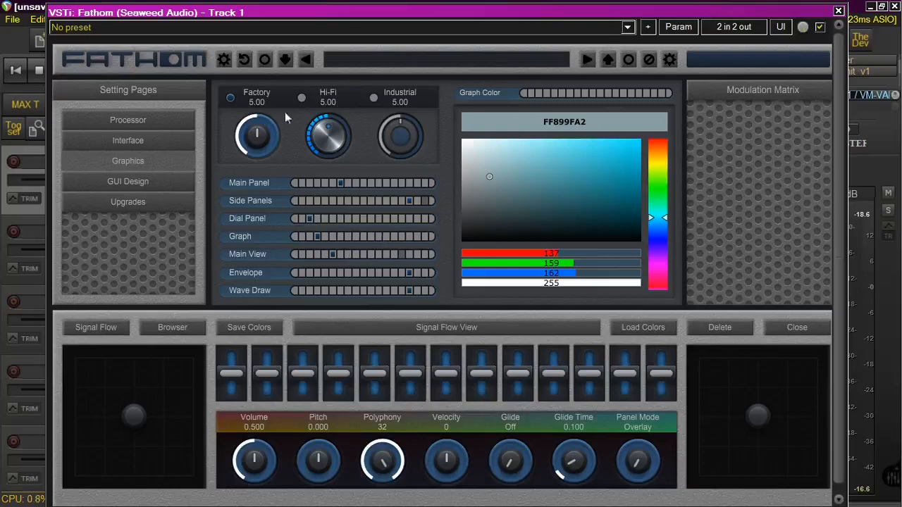
Return to the GUI Design page and set the GUI Preset back to 1.
left_click(155, 181)
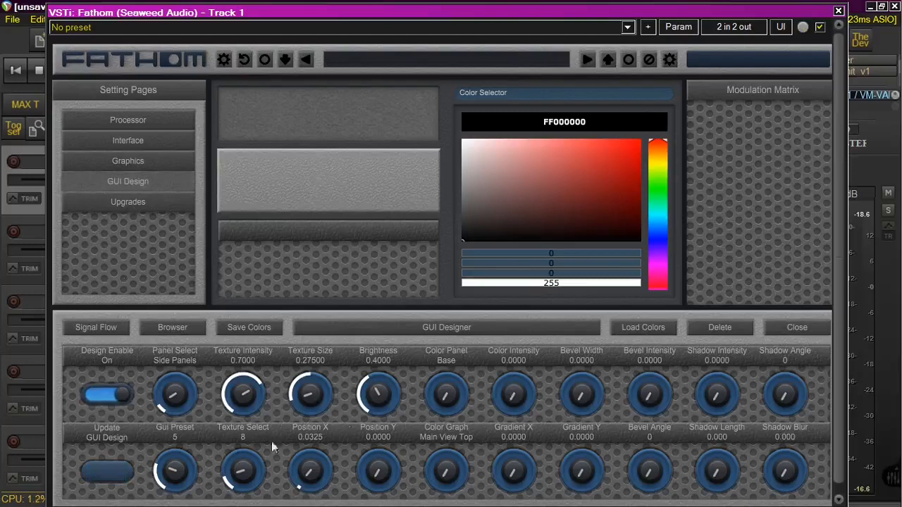
scroll(175, 477, "down", 4)
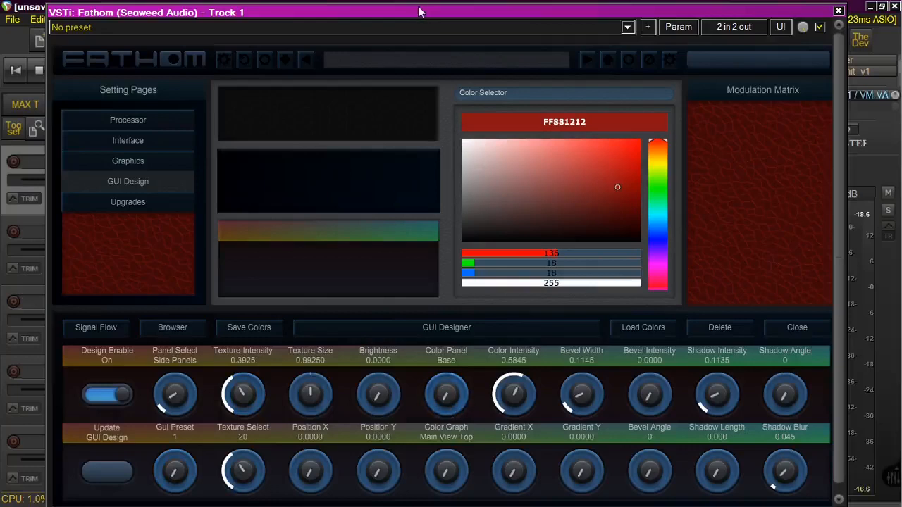
mouse_move(418, 17)
left_mouse_down()
mouse_move(418, 8)
mouse_move(417, 20)
left_mouse_up()
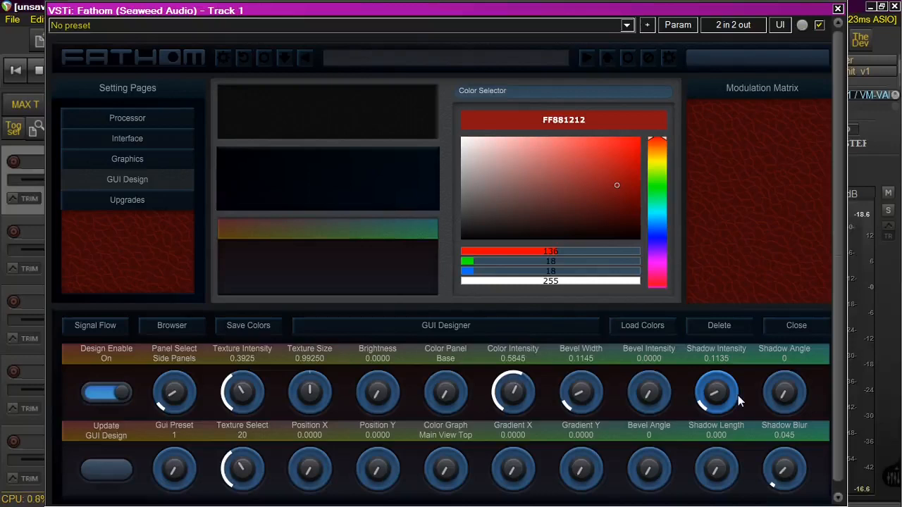
mouse_move(900, 394)
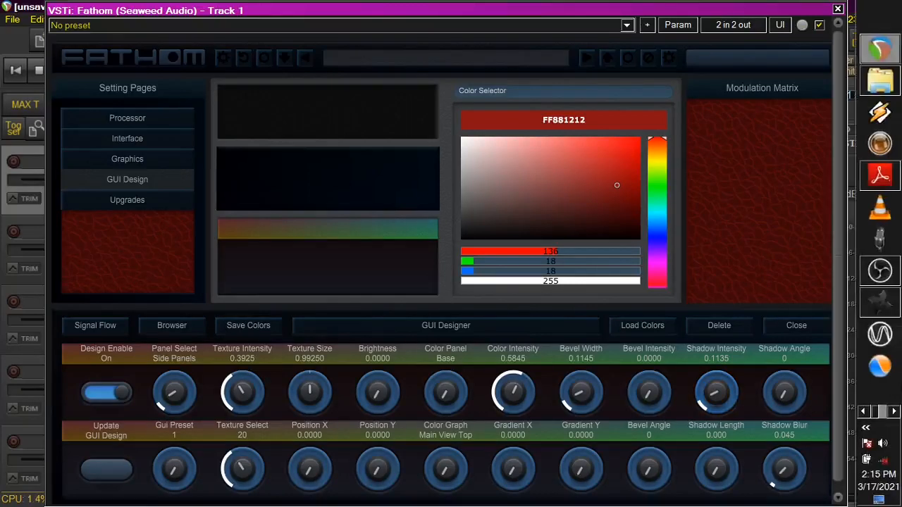
left_click(892, 279)
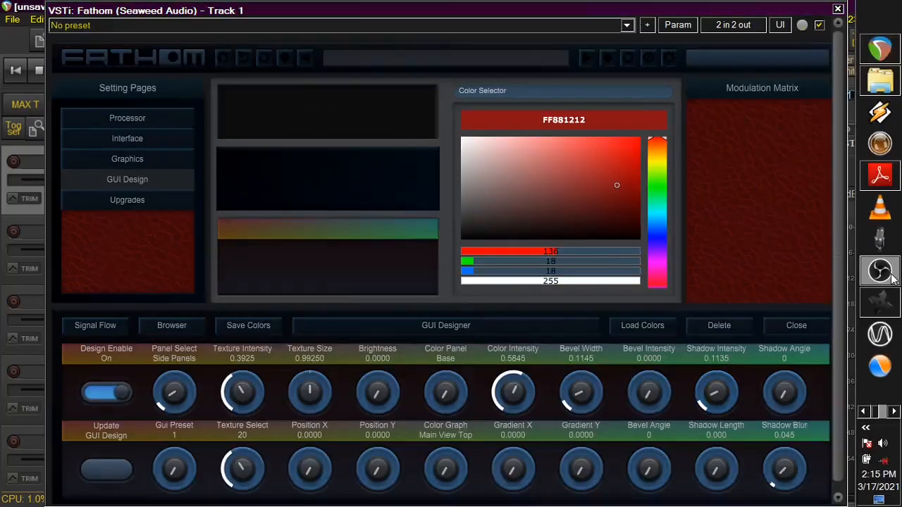